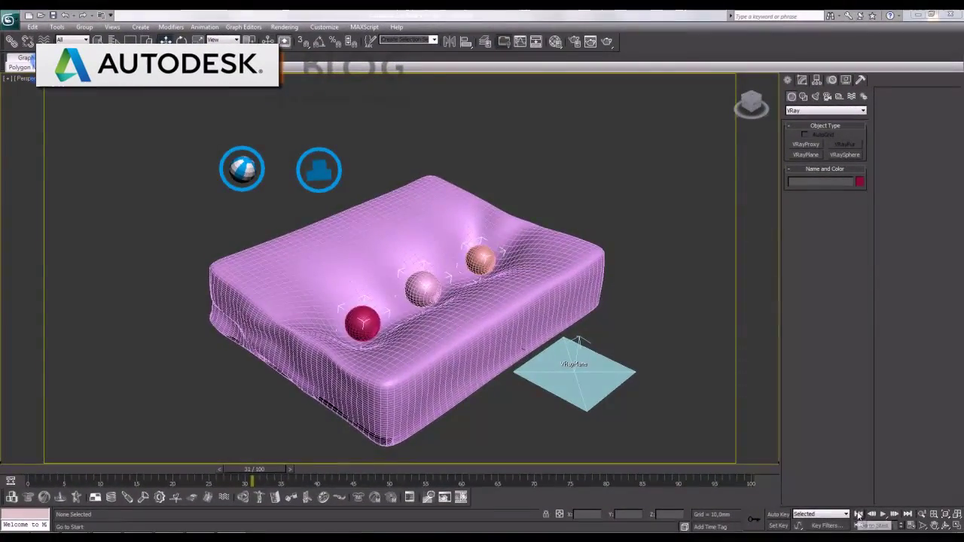
# Rewind to the first frame and reframe the cushion in the viewport
pyautogui.click(858, 515)
pyautogui.moveTo(556, 269); pyautogui.dragTo(551, 284, button='middle')
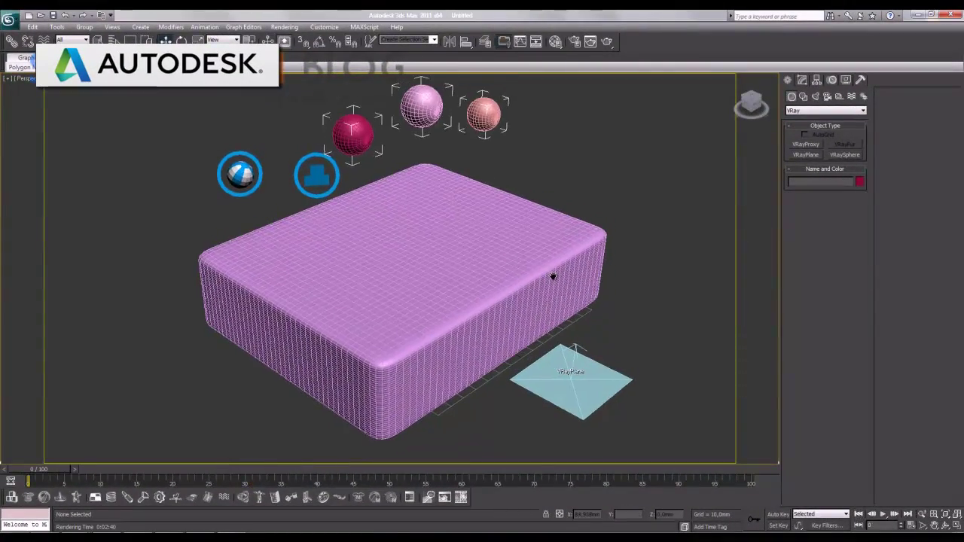
pyautogui.click(923, 513)
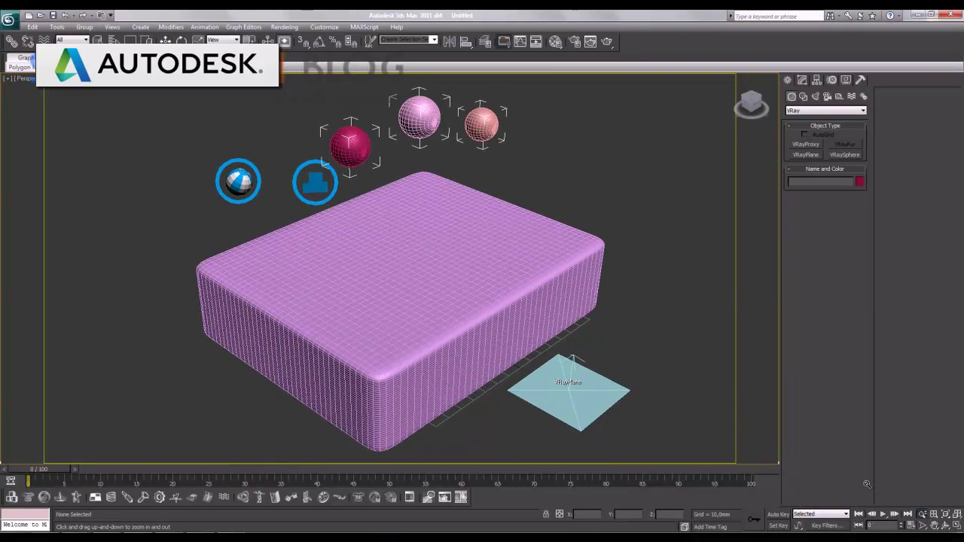
pyautogui.moveTo(445, 224); pyautogui.dragTo(399, 253)
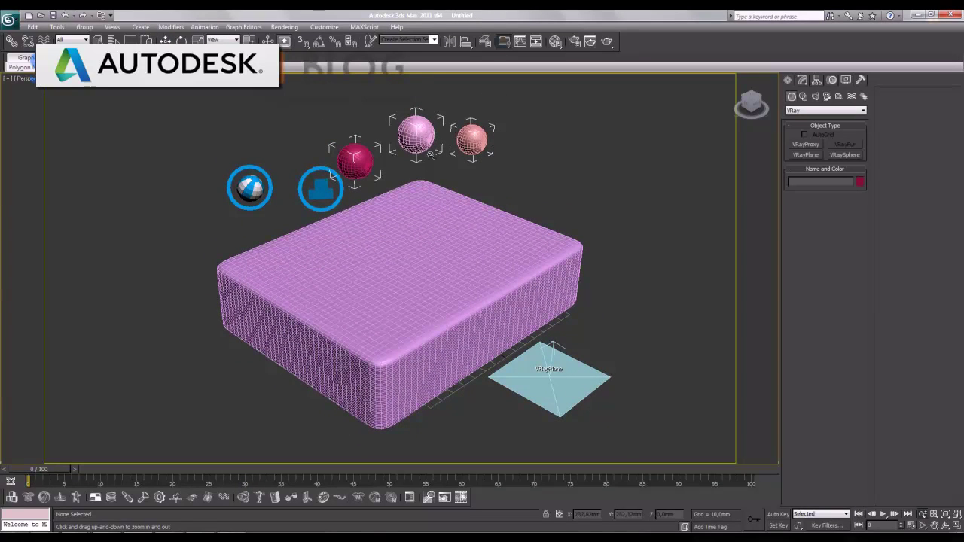
# Check Time Configuration, then play the baked sphere-and-cushion animation and stop it
pyautogui.click(911, 525)
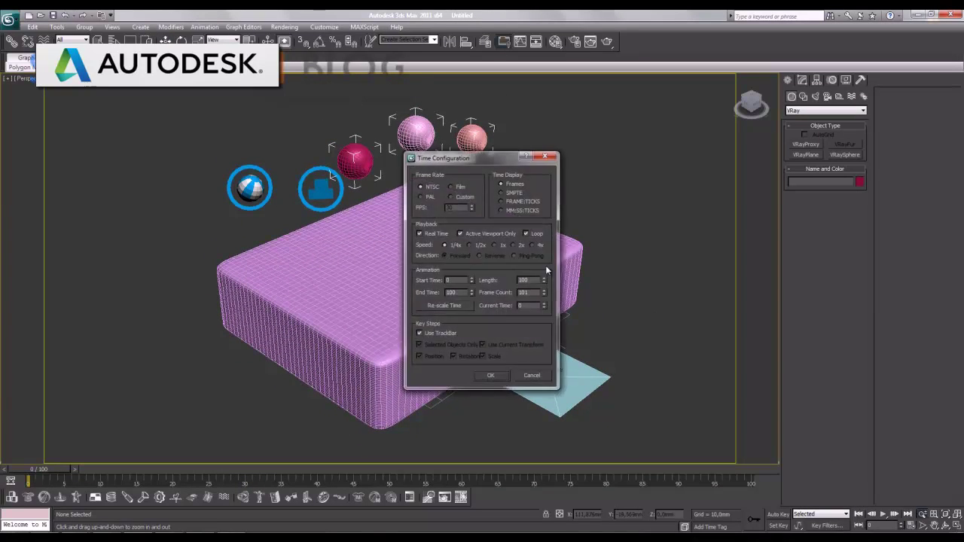
pyautogui.click(499, 378)
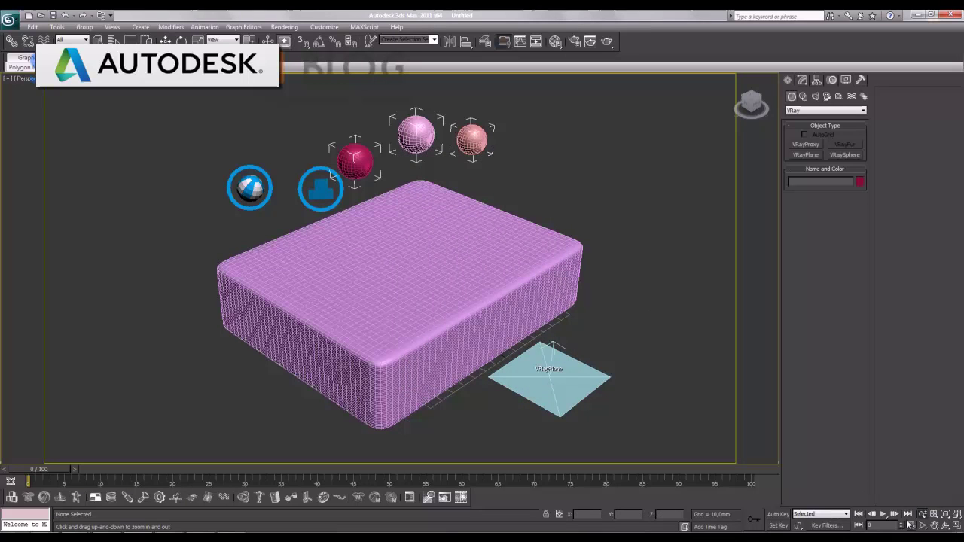
pyautogui.click(883, 515)
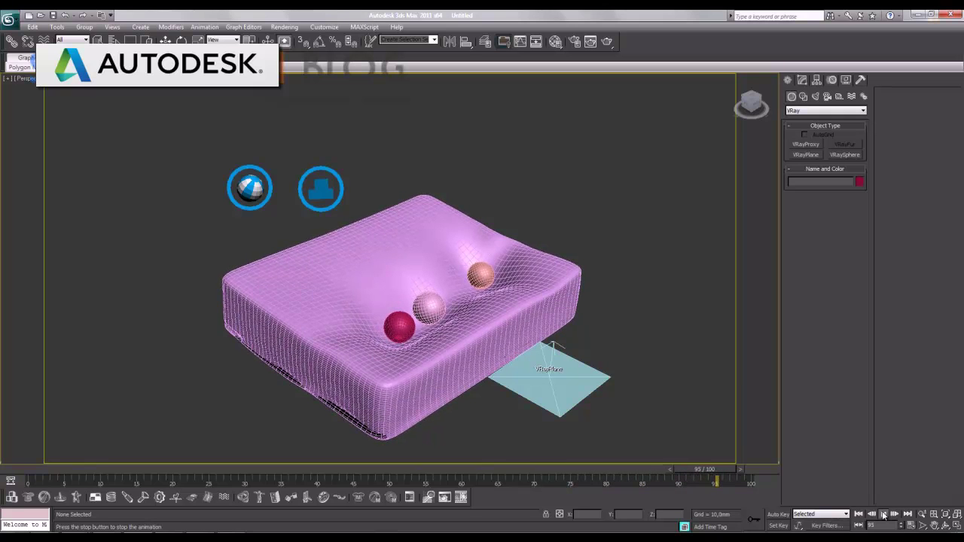
pyautogui.click(884, 514)
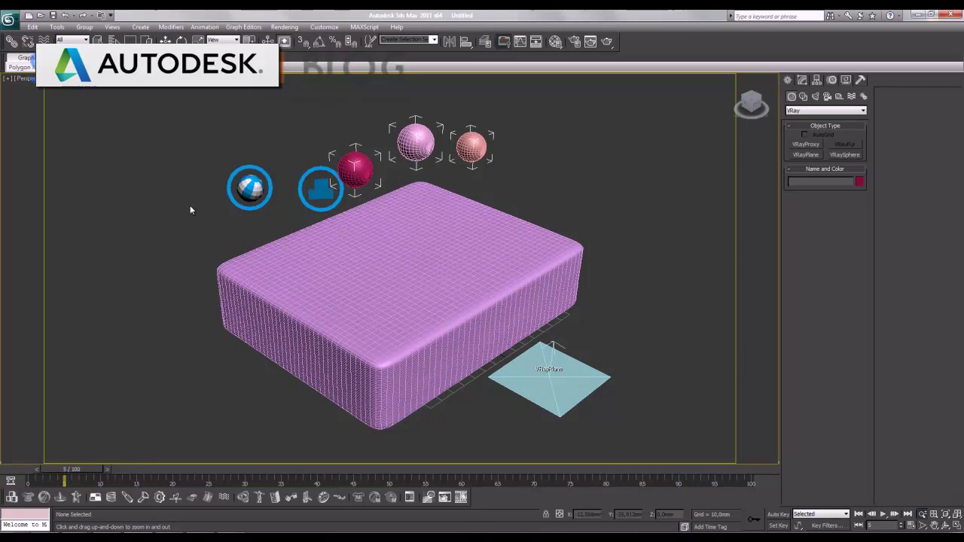
# Reset 3ds Max to an empty scene without saving the current one
pyautogui.click(8, 19)
pyautogui.click(18, 66)
pyautogui.click(500, 310)
pyautogui.click(449, 289)
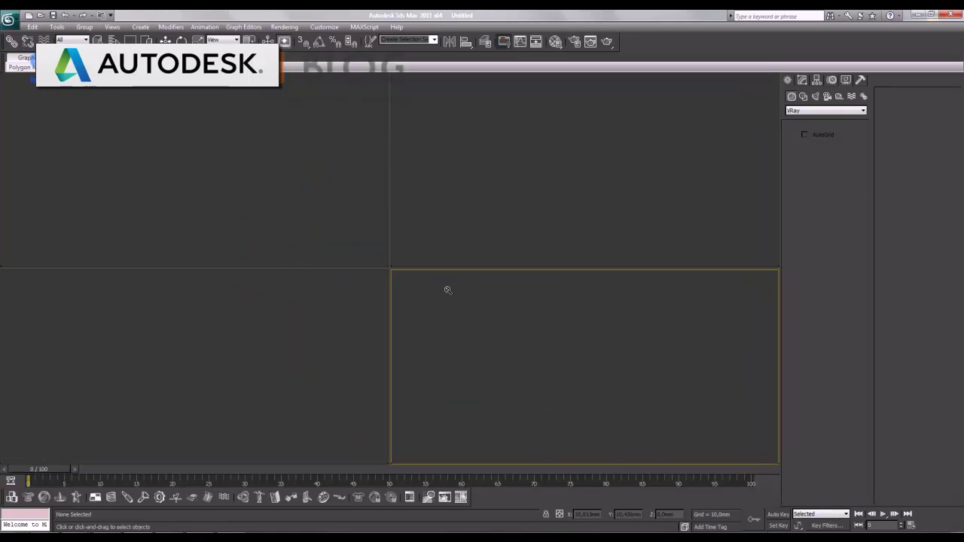
# Create a flat box, Box001, in the Top viewport
pyautogui.click(204, 166)
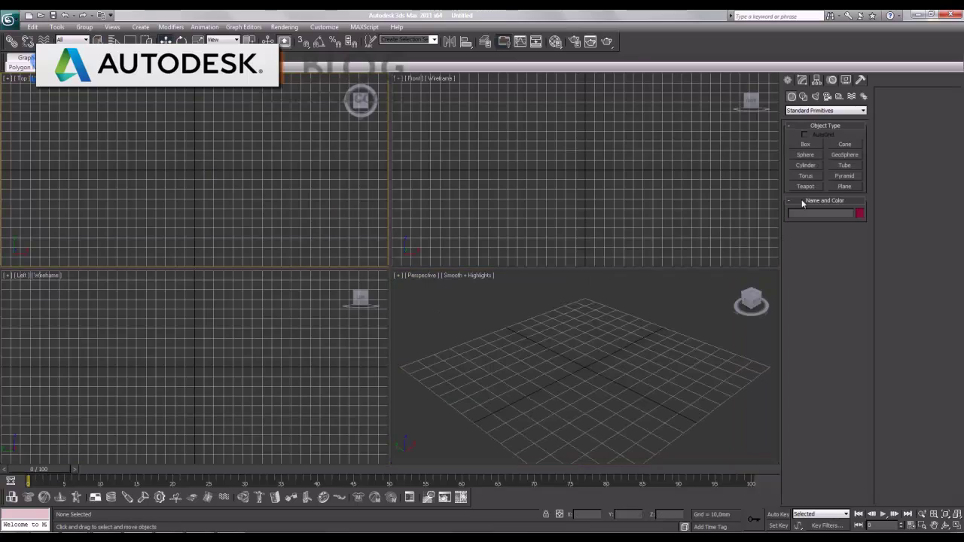
pyautogui.click(845, 186)
pyautogui.moveTo(91, 129); pyautogui.dragTo(344, 252)
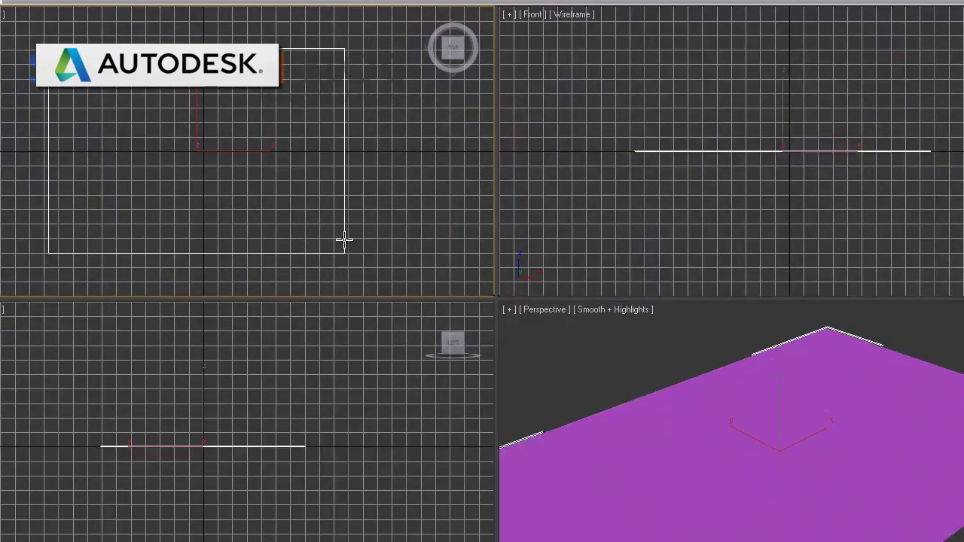
pyautogui.click(333, 202)
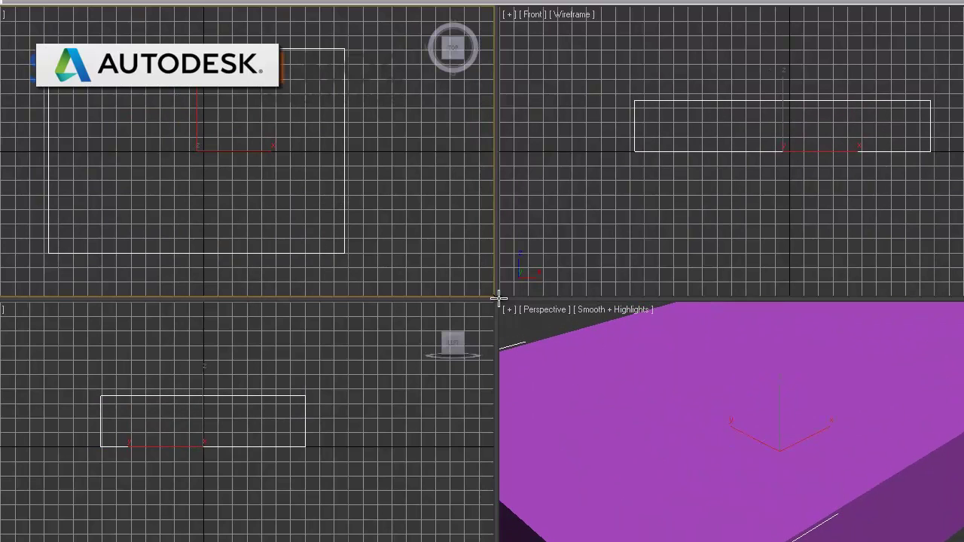
pyautogui.rightClick(708, 397)
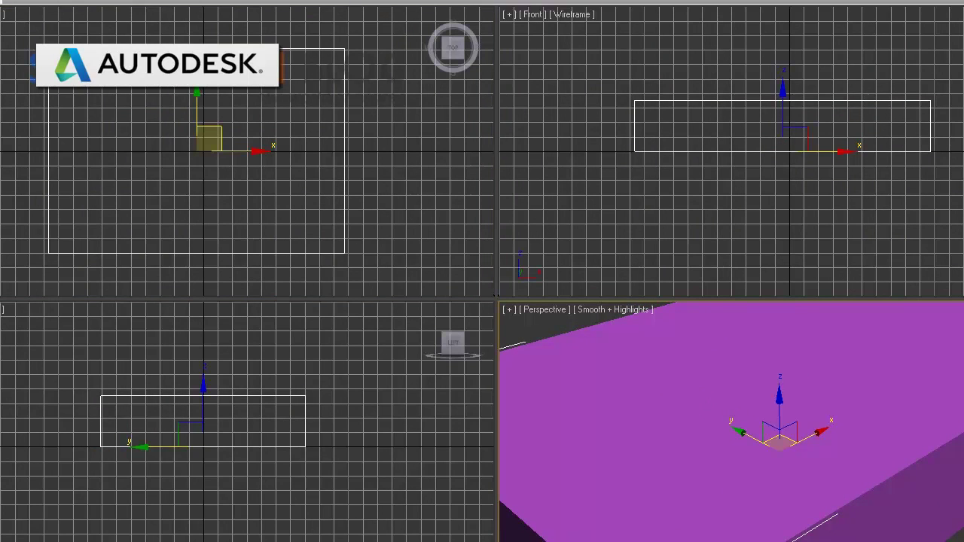
# Maximize Perspective, enable Safe Frame and frame the whole box
pyautogui.hotkey('alt', 'w')
pyautogui.hotkey('alt', 'z')
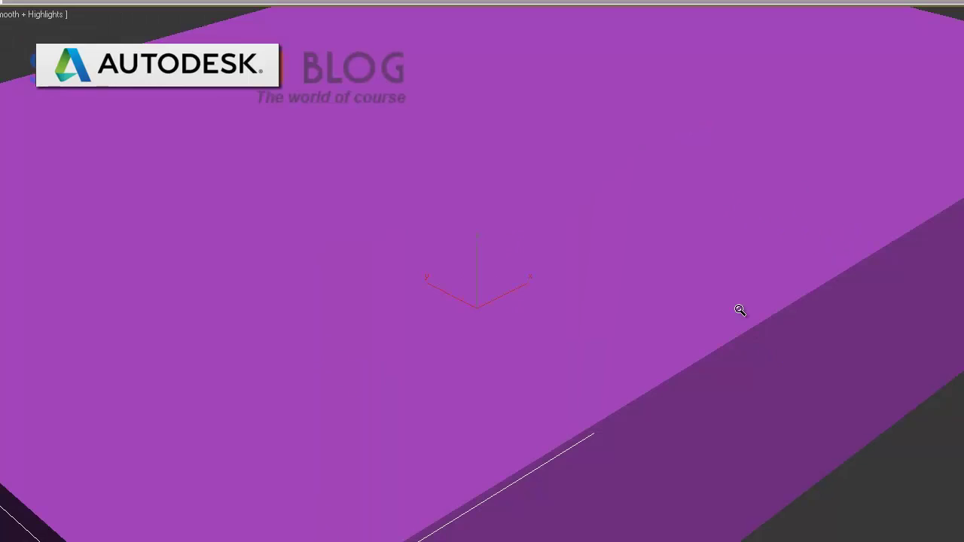
pyautogui.moveTo(740, 309); pyautogui.dragTo(737, 359)
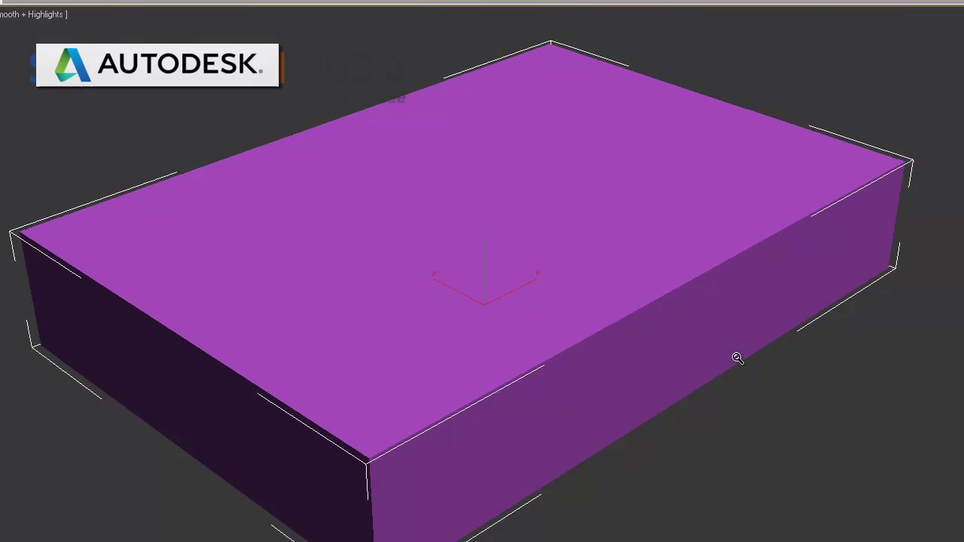
pyautogui.hotkey('shift', 'f')
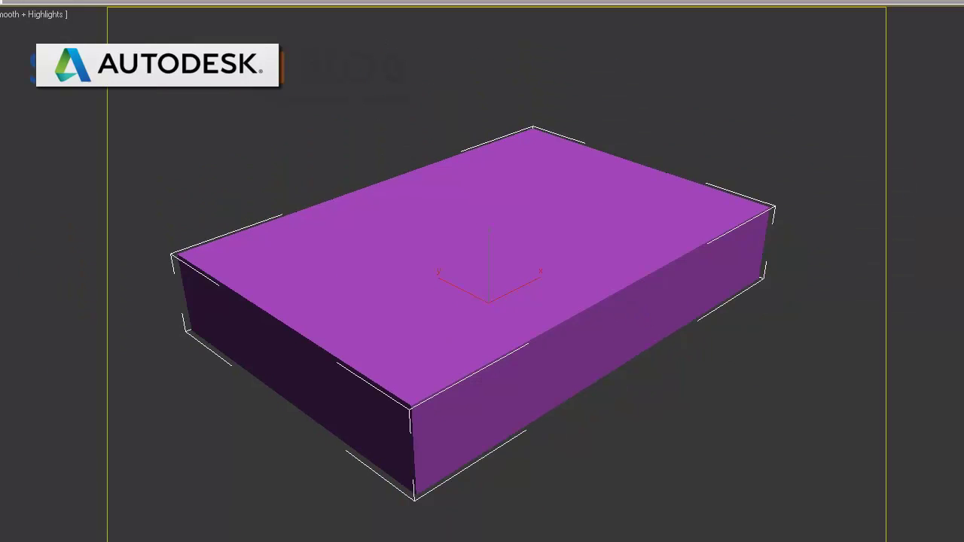
pyautogui.moveTo(445, 116); pyautogui.dragTo(459, 138, button='middle')
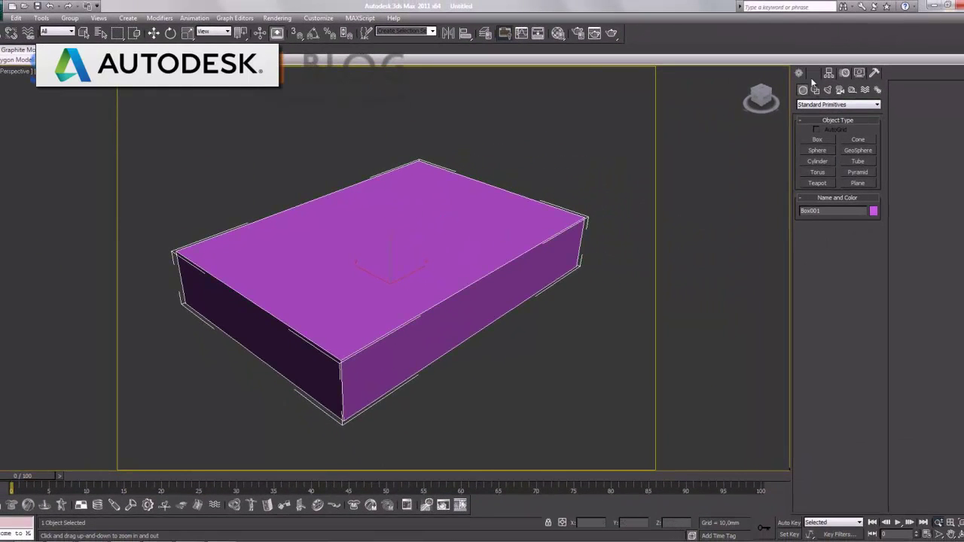
# Set Box001's Length, Width and Height Segs to 10 each
pyautogui.click(814, 72)
pyautogui.doubleClick(848, 257)
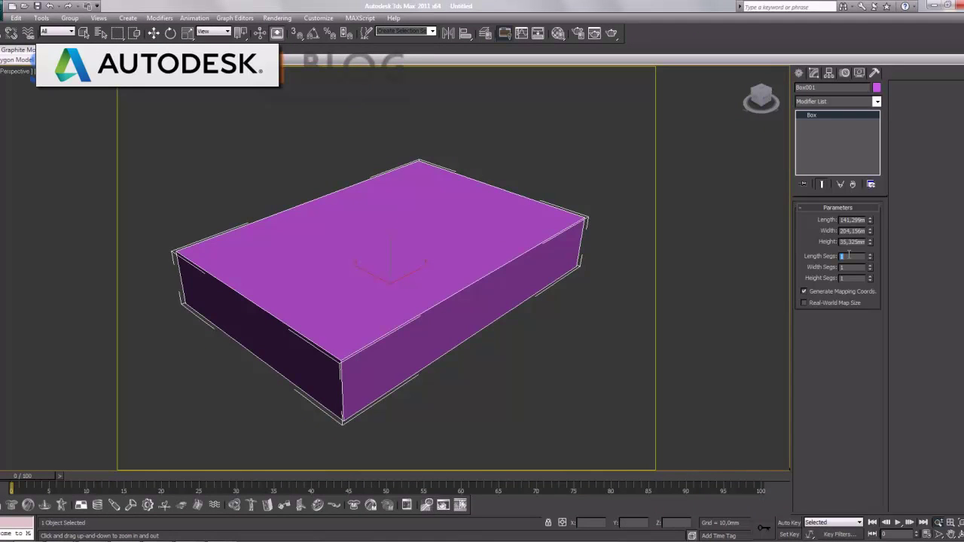
pyautogui.press('Tab')
pyautogui.write('10')
pyautogui.press('Tab')
pyautogui.write('10')
pyautogui.press('Return')
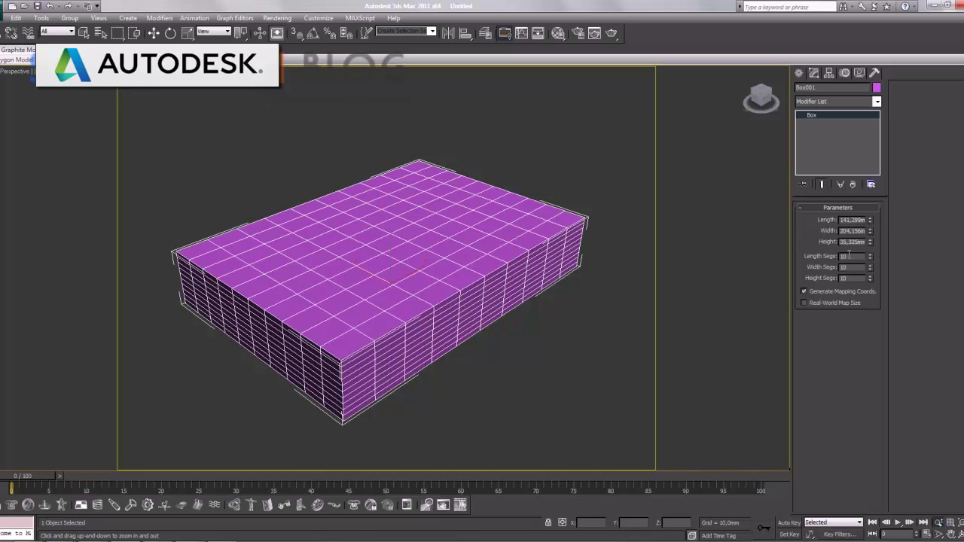
# Deselect the box and maximize the Front viewport with the box lowered
pyautogui.press('w')
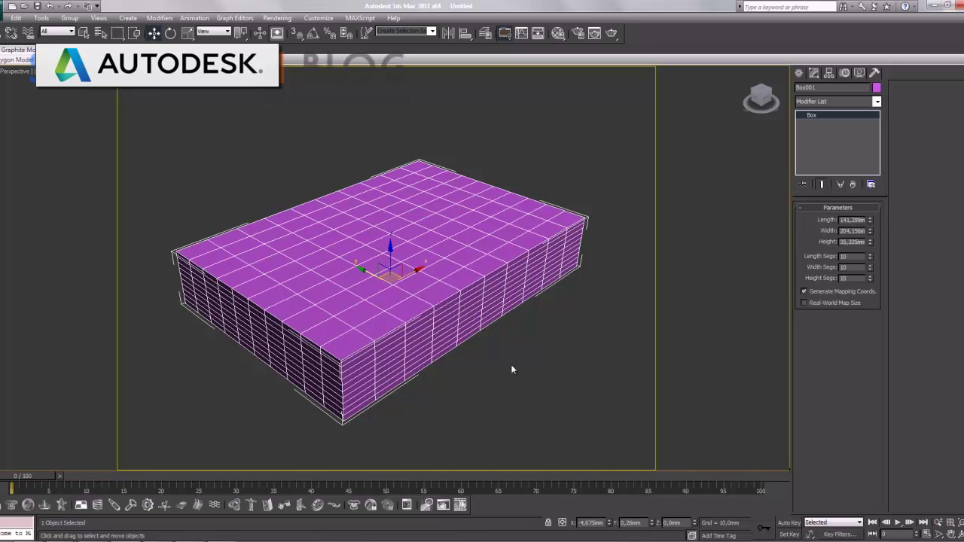
pyautogui.click(601, 278)
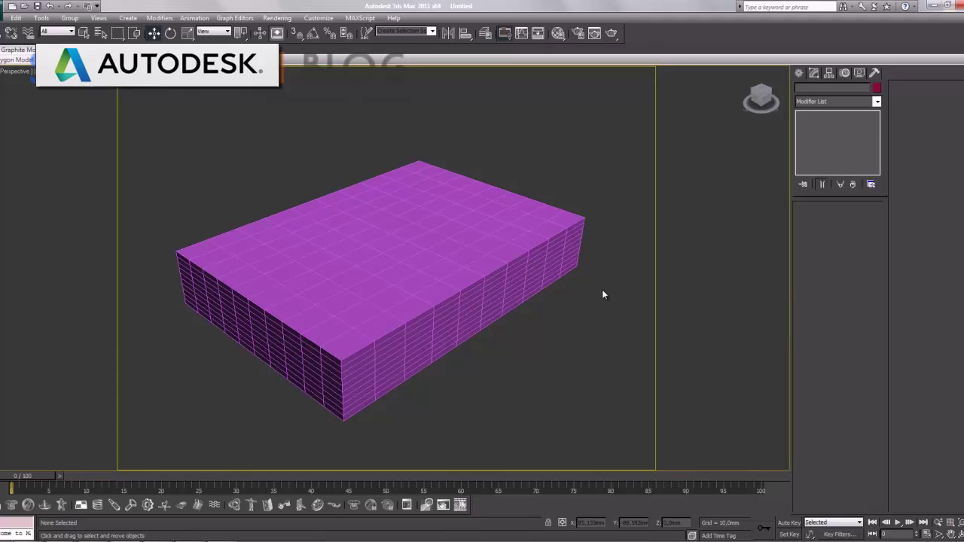
pyautogui.hotkey('alt', 'w')
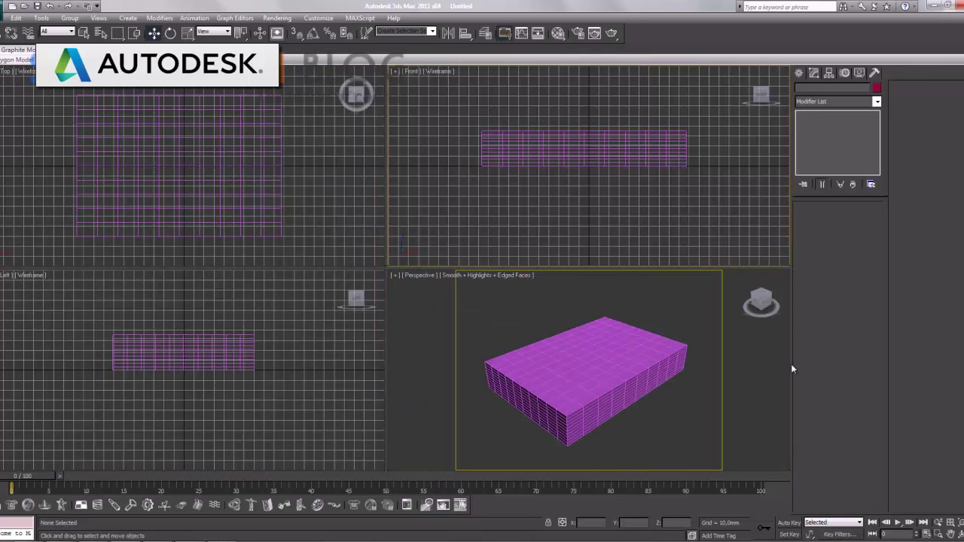
pyautogui.hotkey('alt', 'w')
pyautogui.moveTo(562, 179); pyautogui.dragTo(585, 215, button='middle')
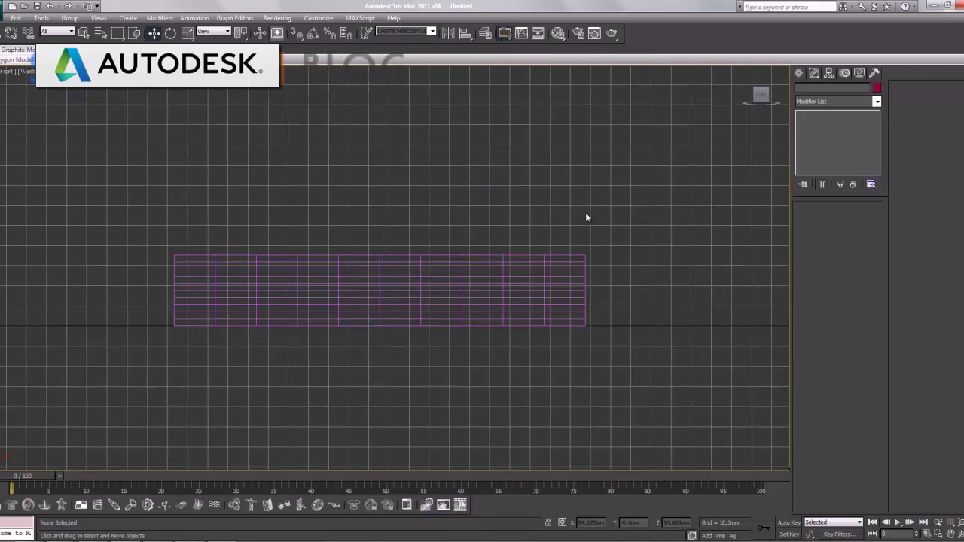
# Drag three spheres of increasing size in a row above the box
pyautogui.click(799, 73)
pyautogui.click(818, 151)
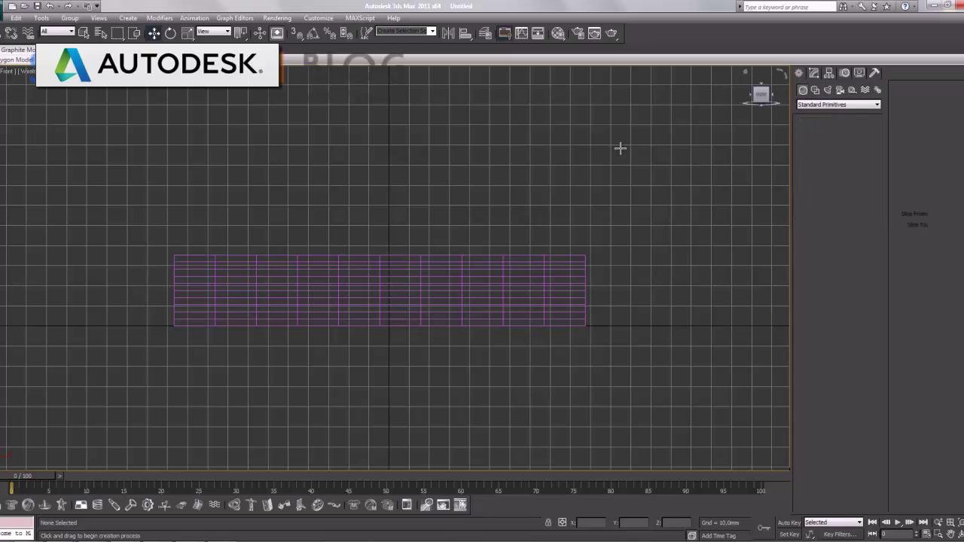
pyautogui.moveTo(284, 106); pyautogui.dragTo(298, 117)
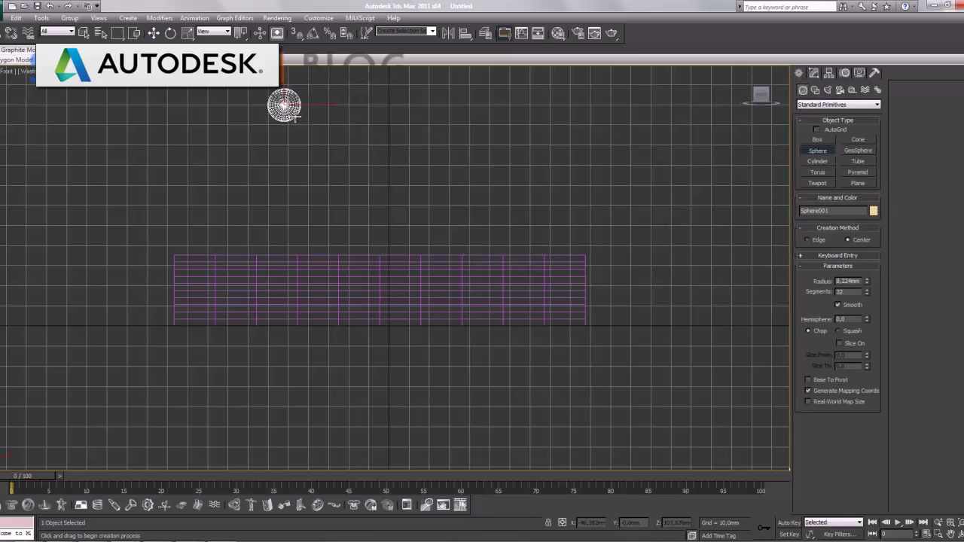
pyautogui.moveTo(386, 91); pyautogui.dragTo(394, 108)
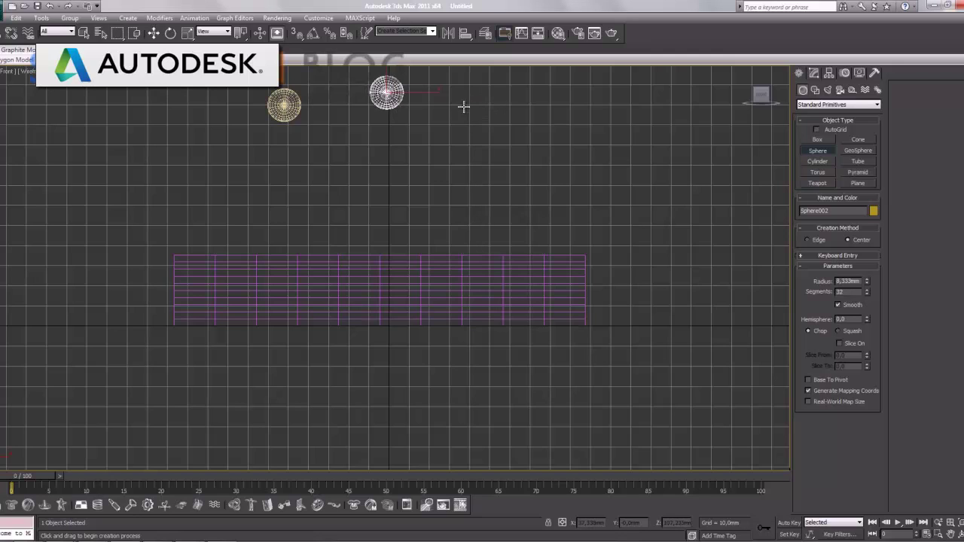
pyautogui.moveTo(449, 122); pyautogui.dragTo(464, 138)
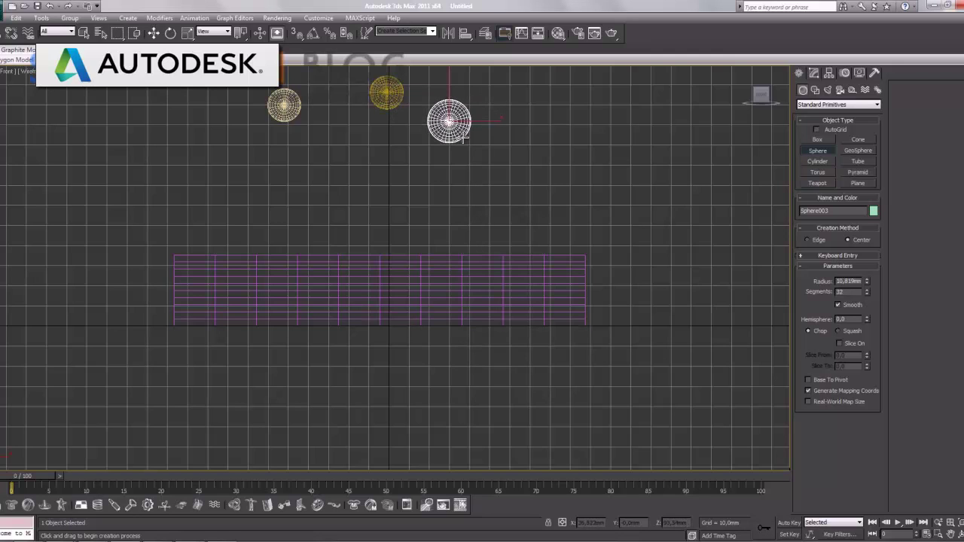
# Nudge the middle sphere left, hide the grid and restore the four-viewport layout
pyautogui.press('w')
pyautogui.click(386, 91)
pyautogui.moveTo(416, 94); pyautogui.dragTo(403, 99)
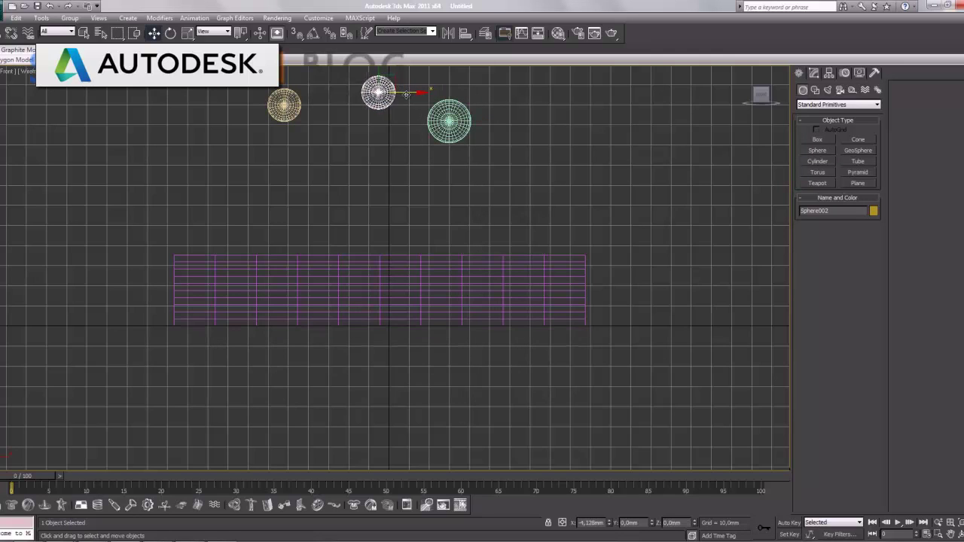
pyautogui.click(400, 156)
pyautogui.moveTo(400, 156); pyautogui.dragTo(417, 238, button='middle')
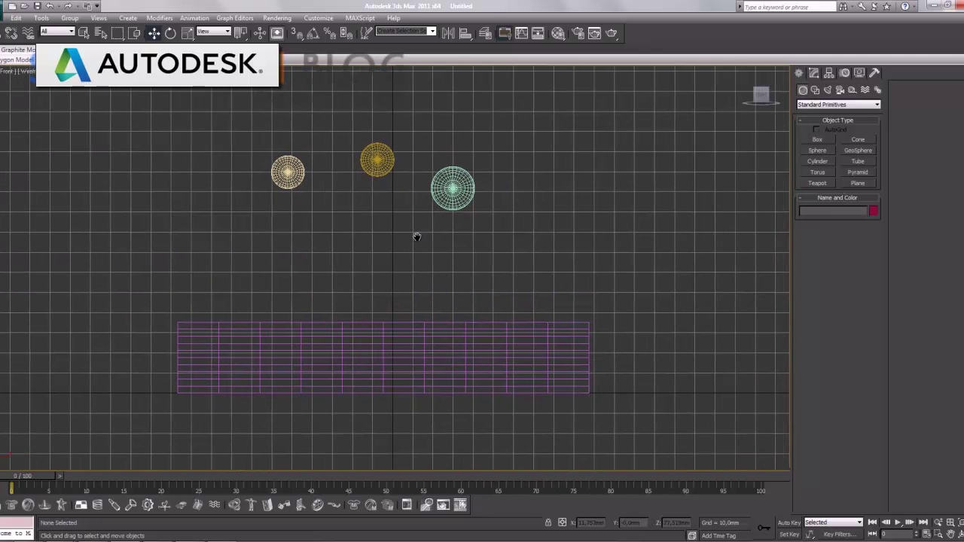
pyautogui.press('g')
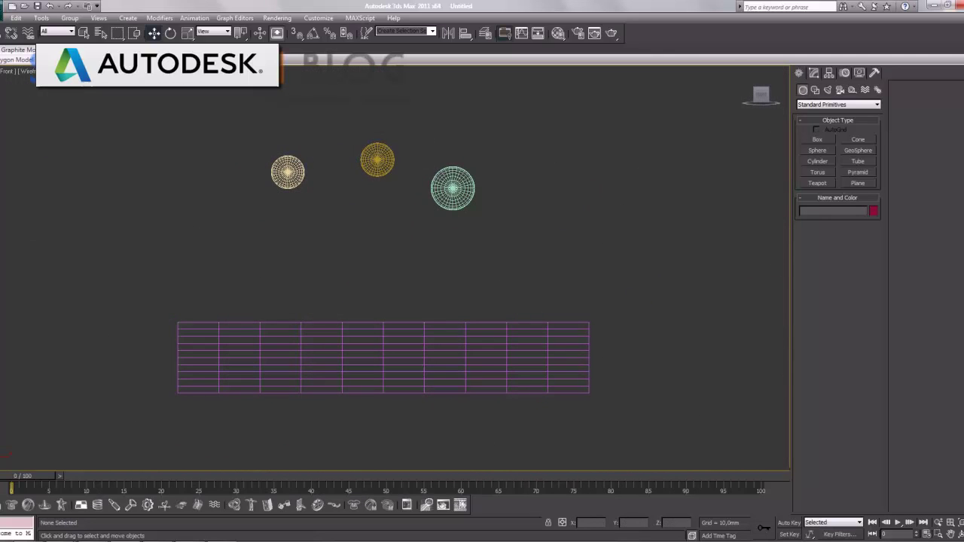
pyautogui.click(951, 534)
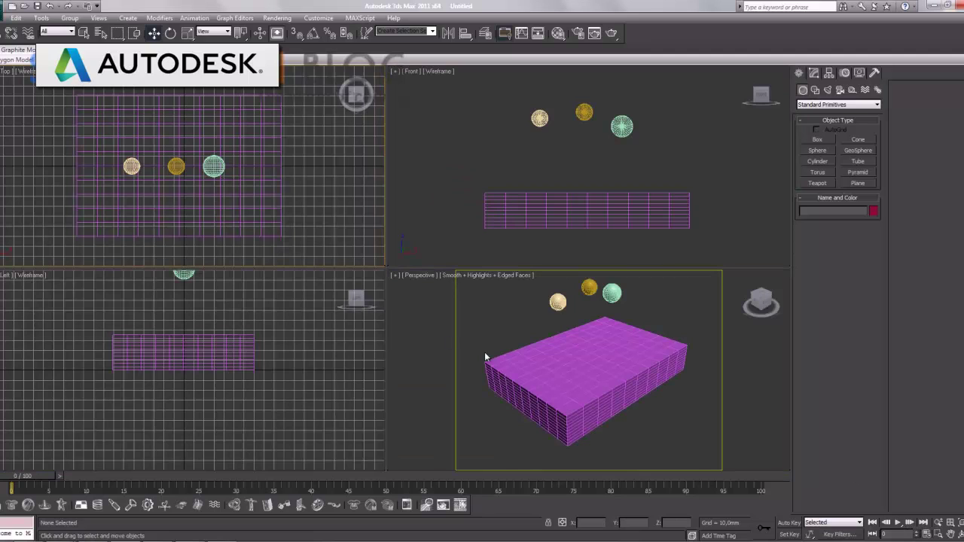
# Add a reactor SoftBody modifier to the cushion box
pyautogui.click(609, 368)
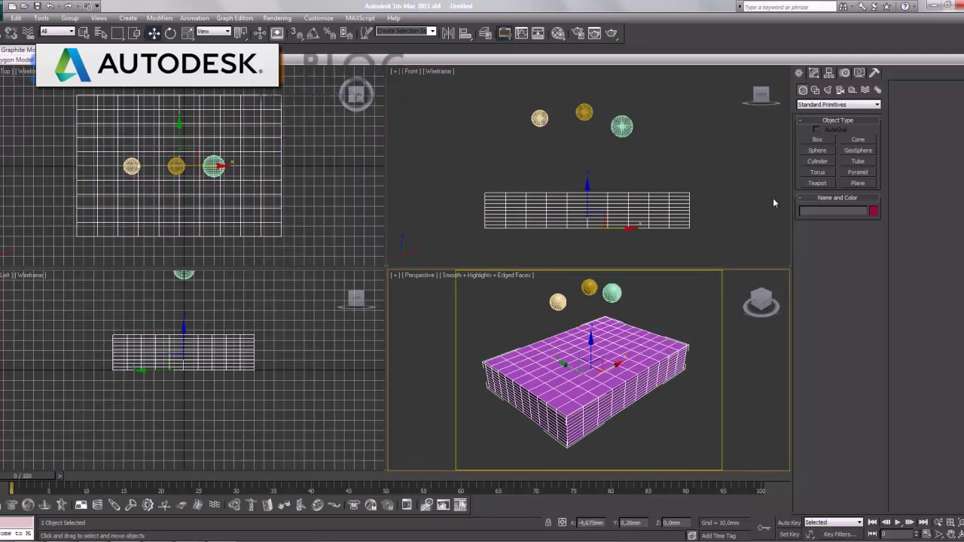
pyautogui.click(813, 72)
pyautogui.click(877, 102)
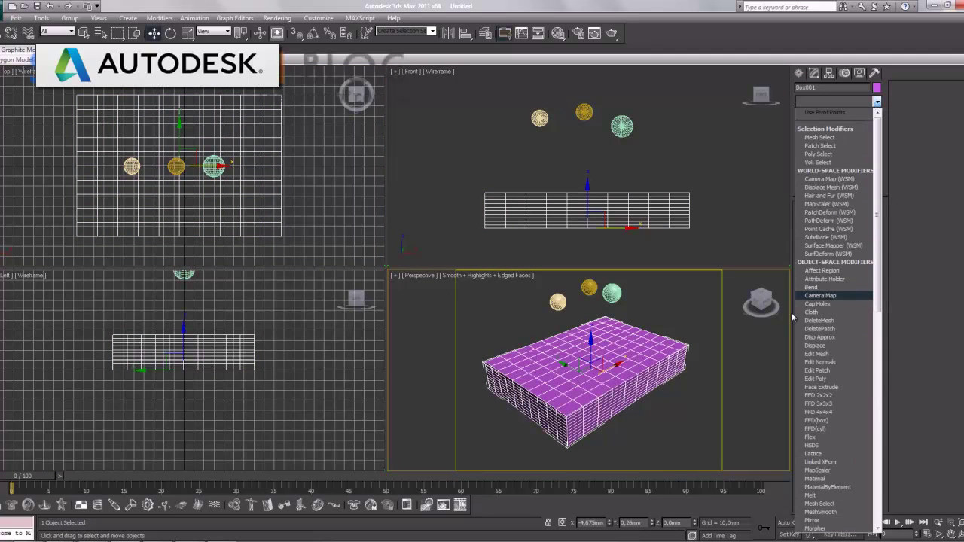
pyautogui.scroll(-15, 793, 317)
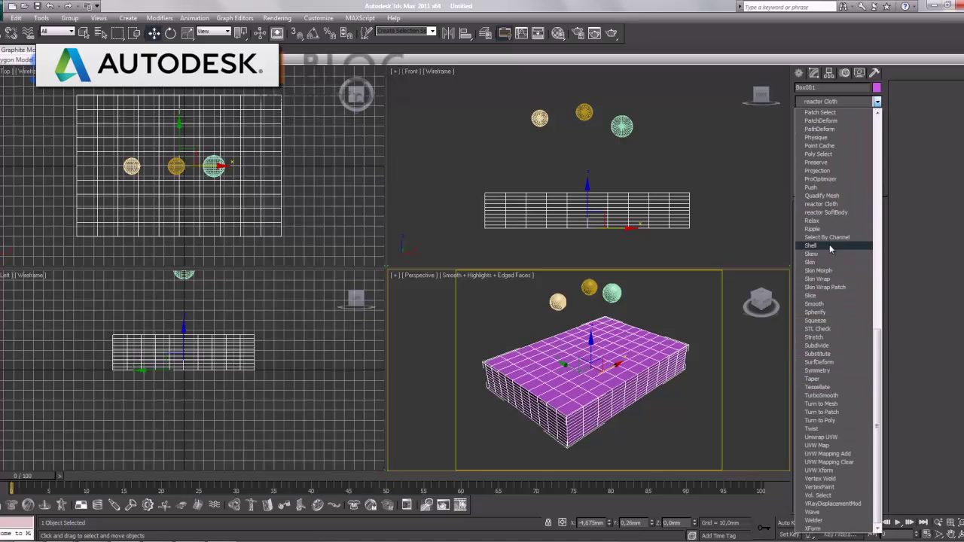
pyautogui.click(836, 214)
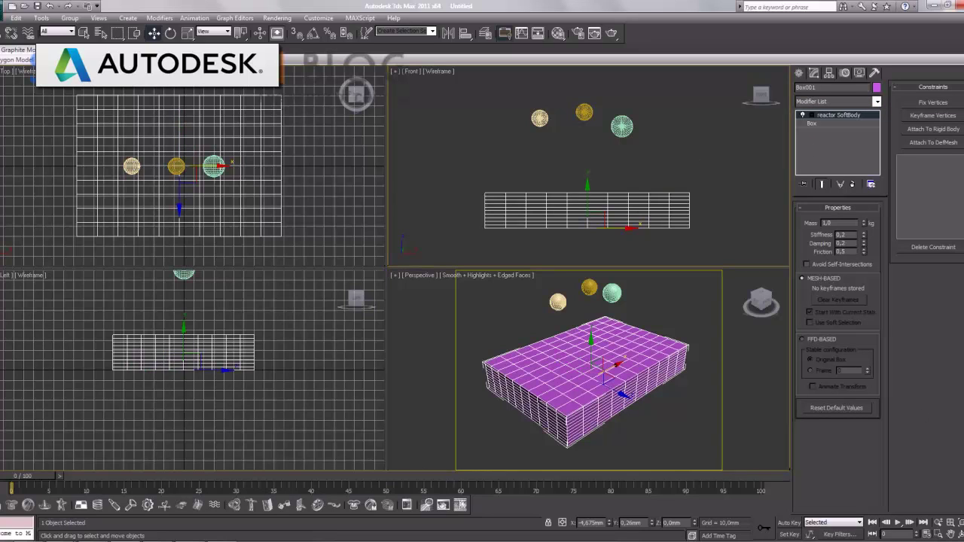
# Pin the bottom row of vertices with Fix Vertices in the maximized Front view
pyautogui.hotkey('alt', 'w')
pyautogui.click(810, 116)
pyautogui.click(831, 123)
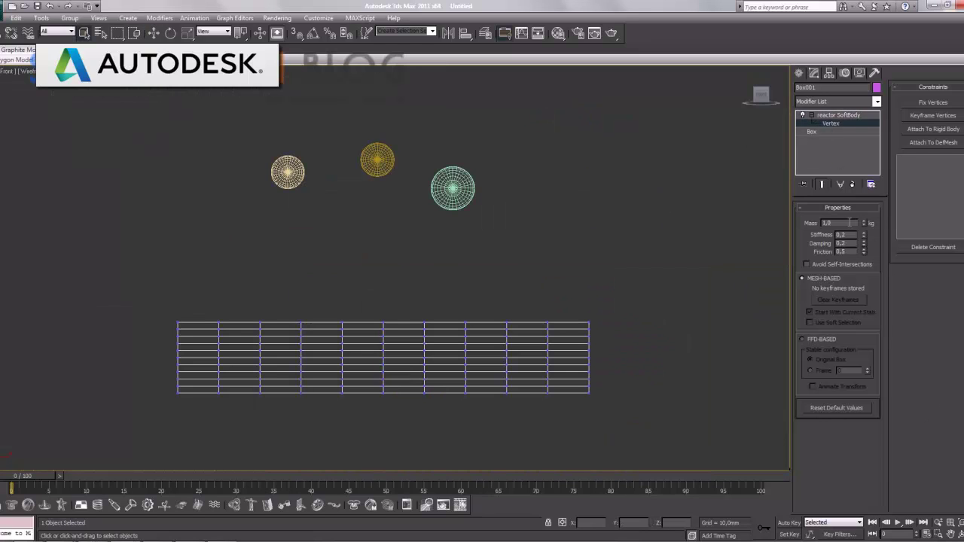
pyautogui.moveTo(627, 427); pyautogui.dragTo(118, 389)
pyautogui.click(928, 107)
pyautogui.click(928, 162)
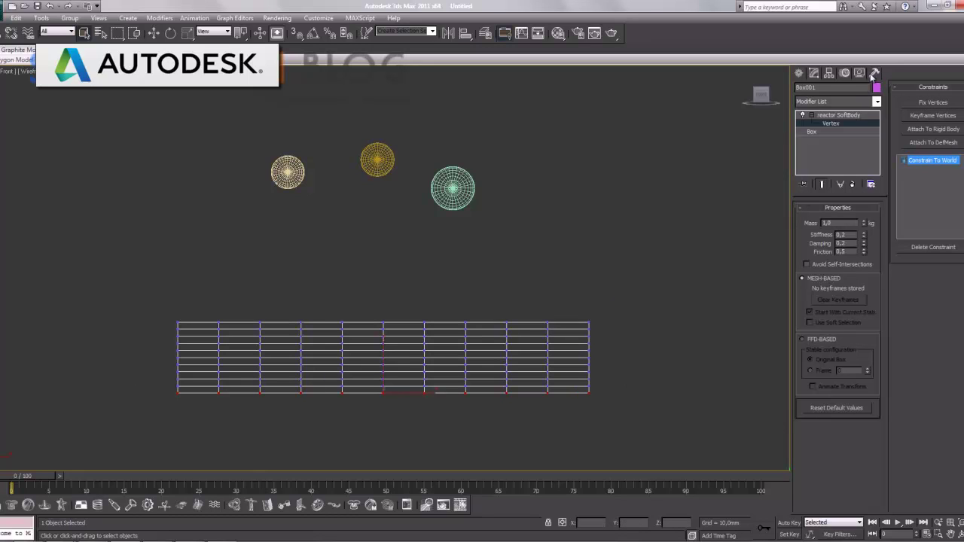
# Place a reactor SBCollection helper to the left of the box
pyautogui.click(800, 74)
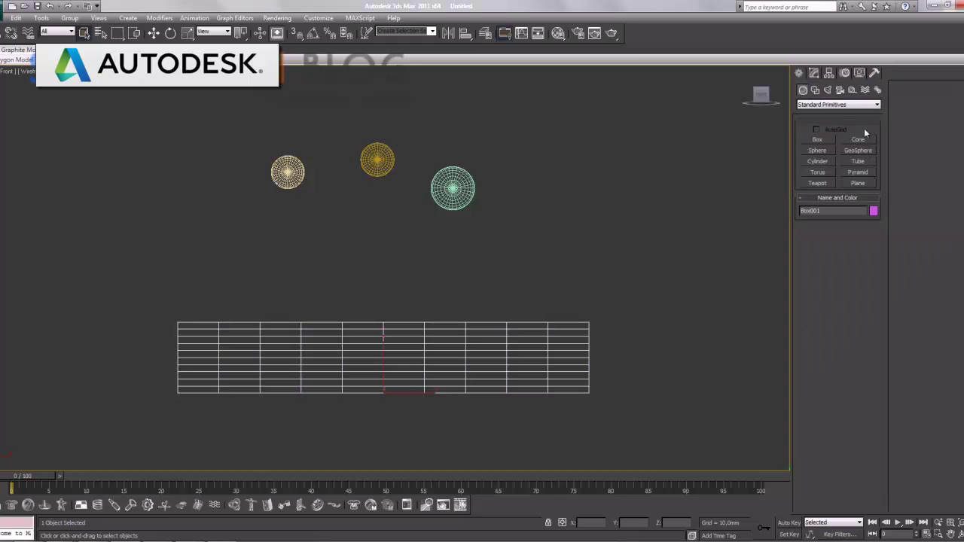
pyautogui.click(877, 91)
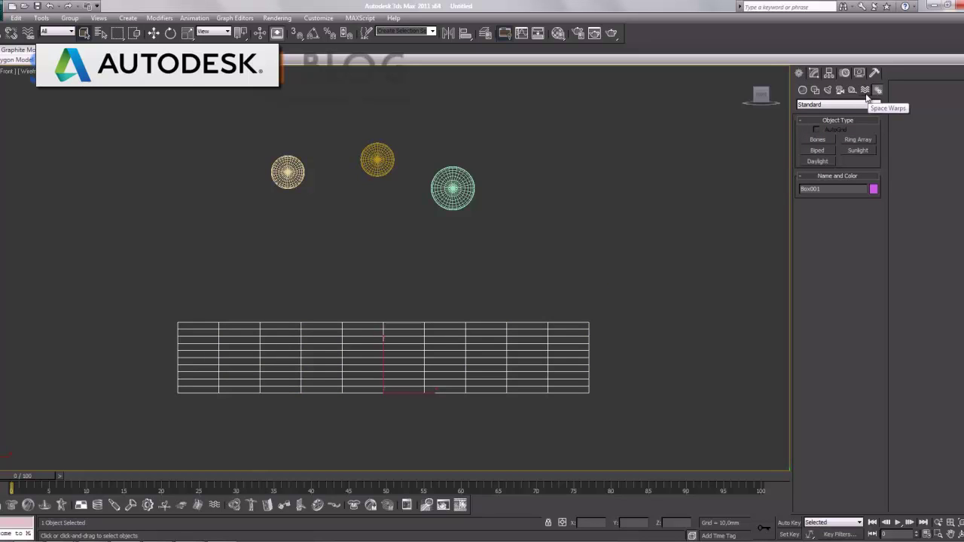
pyautogui.click(854, 91)
pyautogui.click(832, 105)
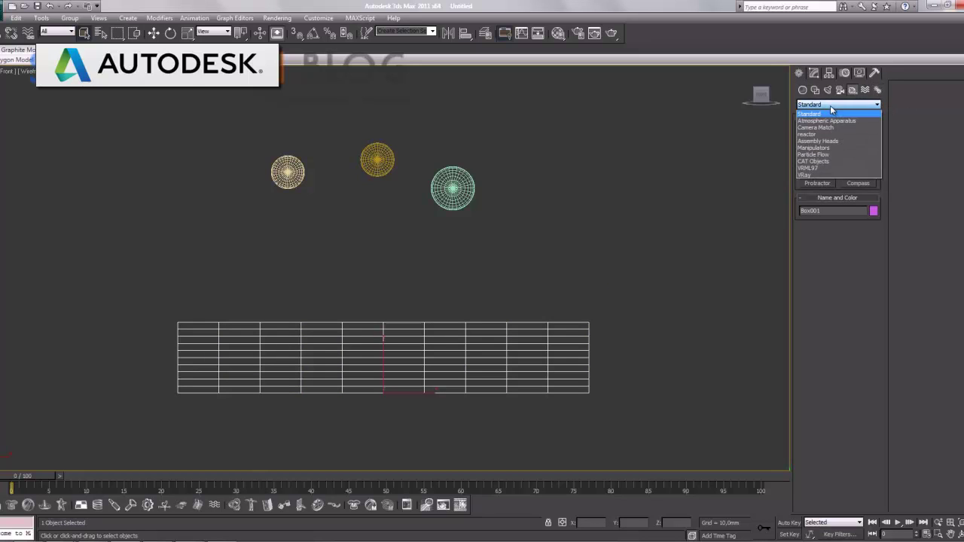
pyautogui.click(822, 136)
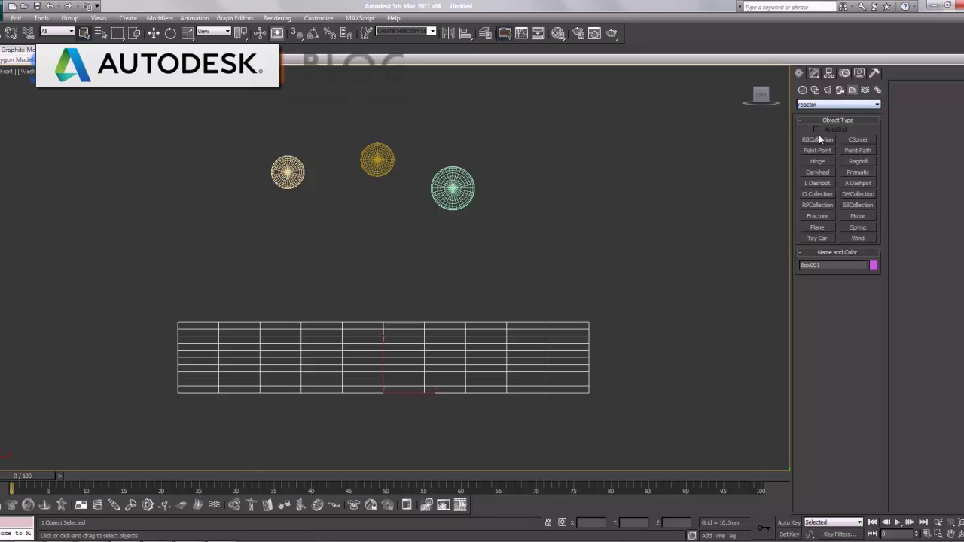
pyautogui.click(857, 206)
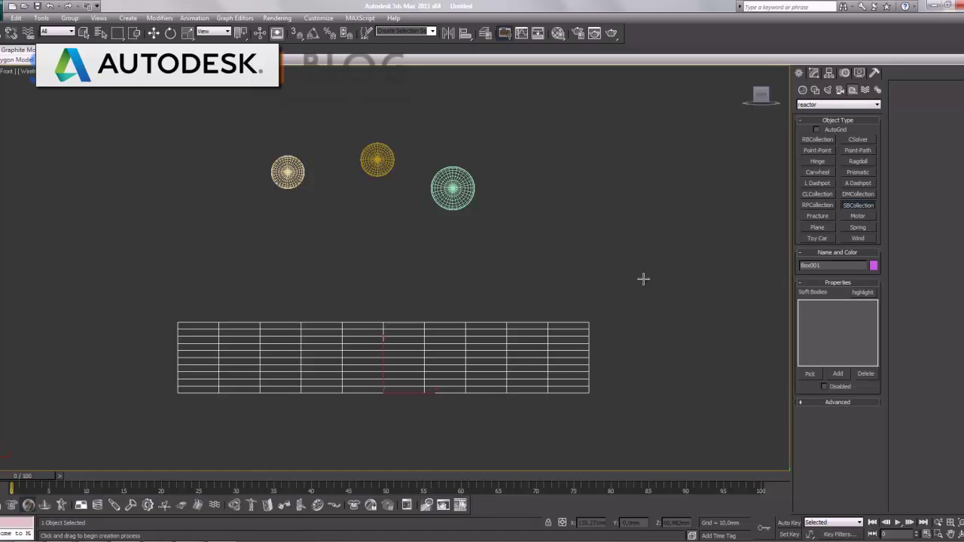
pyautogui.click(214, 299)
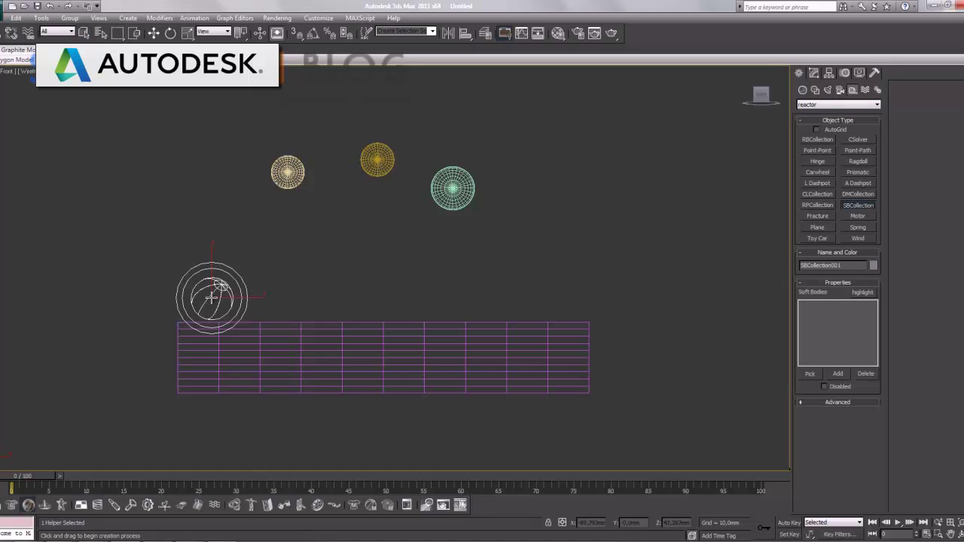
# Add Box001 to the SBCollection and end creation
pyautogui.click(838, 376)
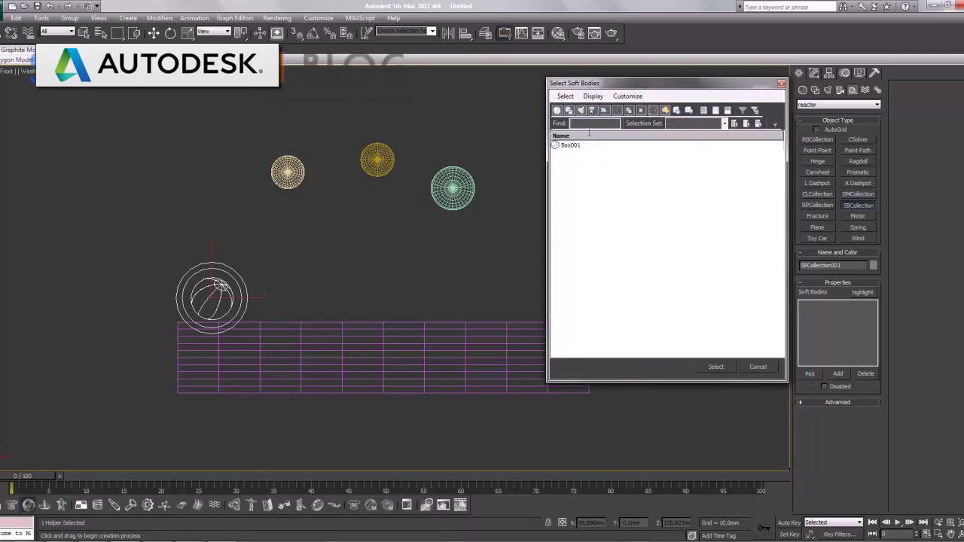
pyautogui.click(569, 145)
pyautogui.doubleClick(563, 146)
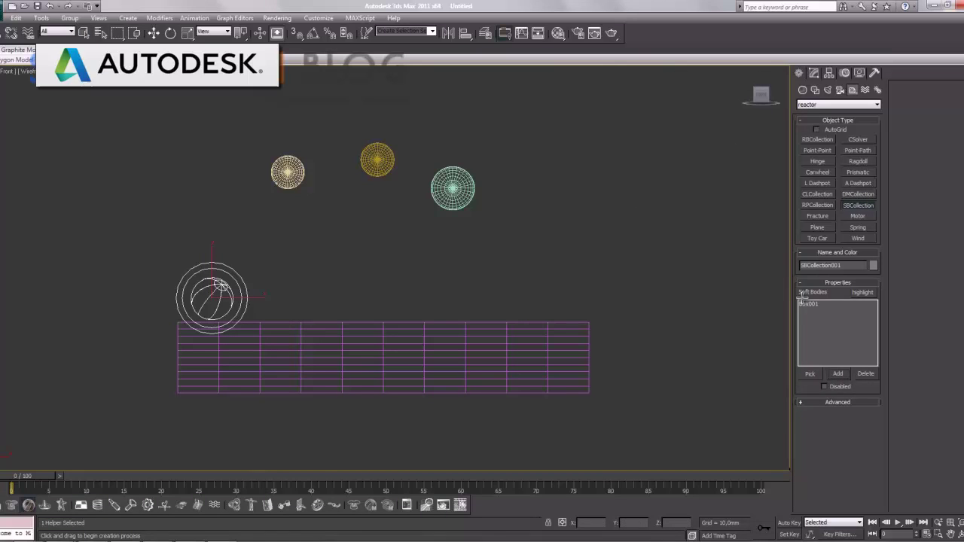
pyautogui.rightClick(309, 224)
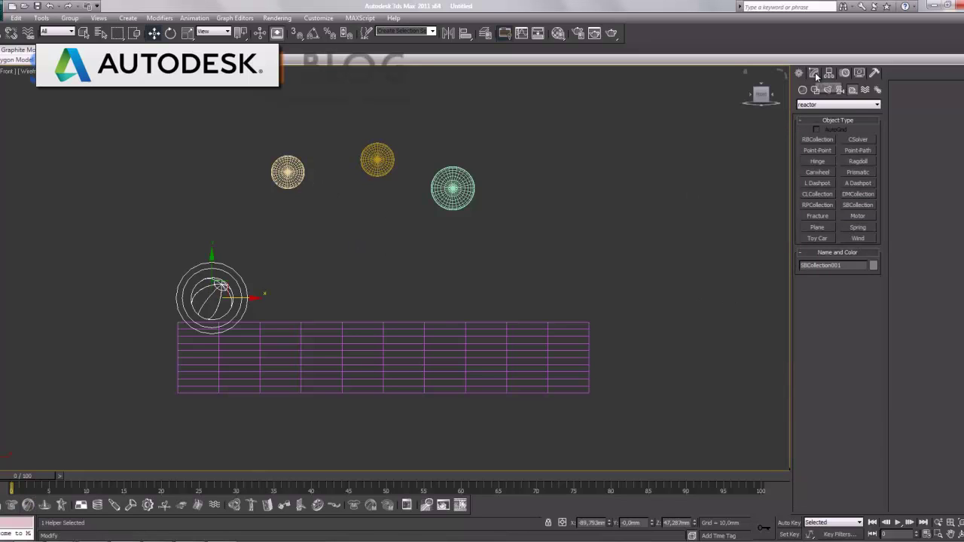
# Select Sphere001 and view its parameters
pyautogui.click(370, 209)
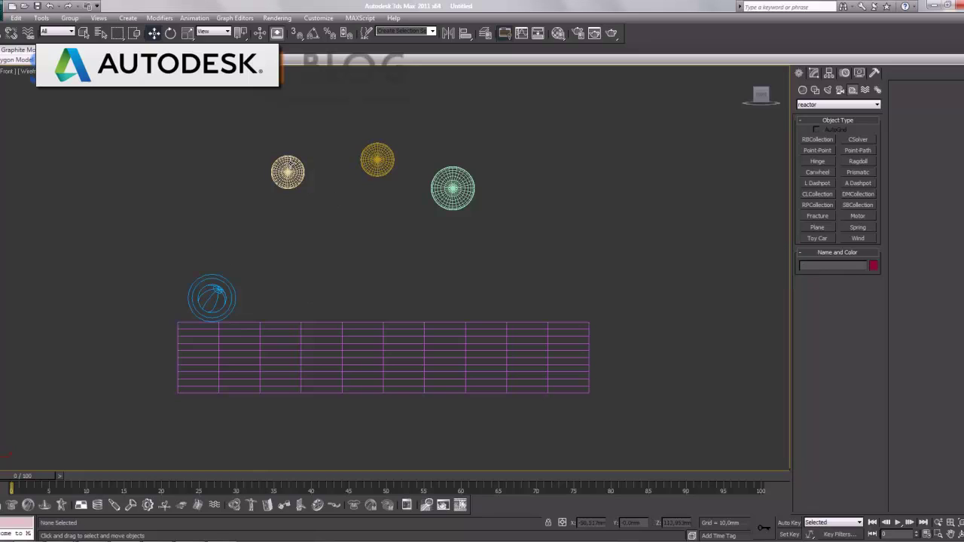
pyautogui.click(289, 172)
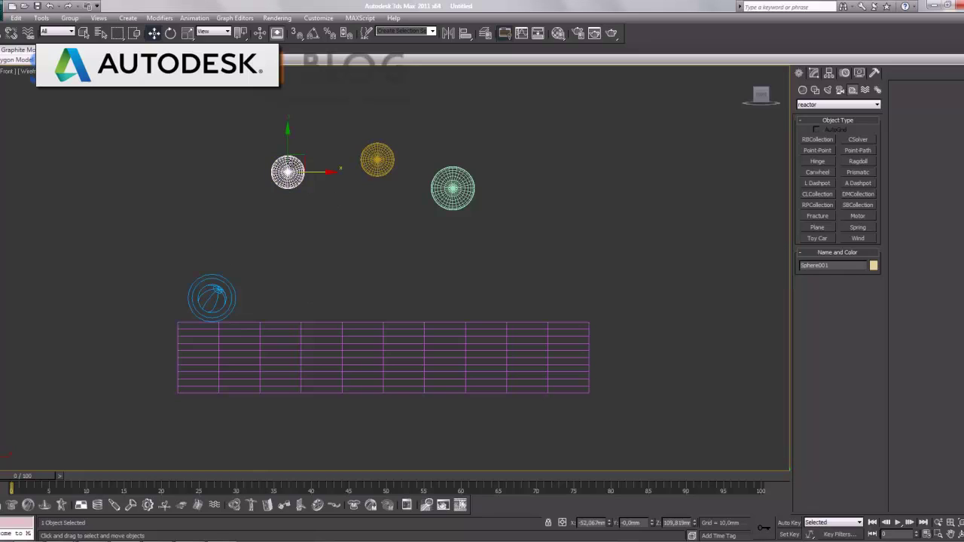
pyautogui.click(813, 73)
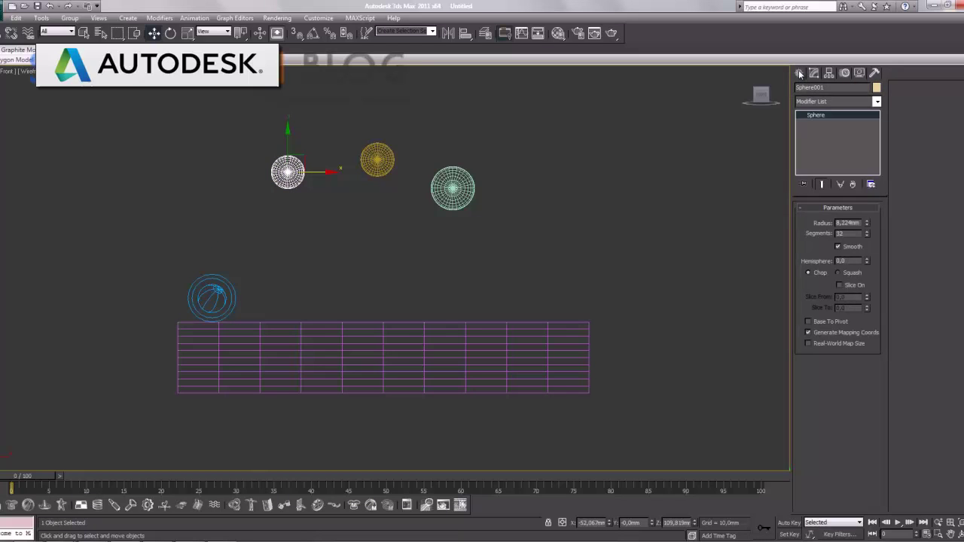
# Create an RBCollection holding Sphere001, Sphere002 and Sphere003
pyautogui.click(799, 73)
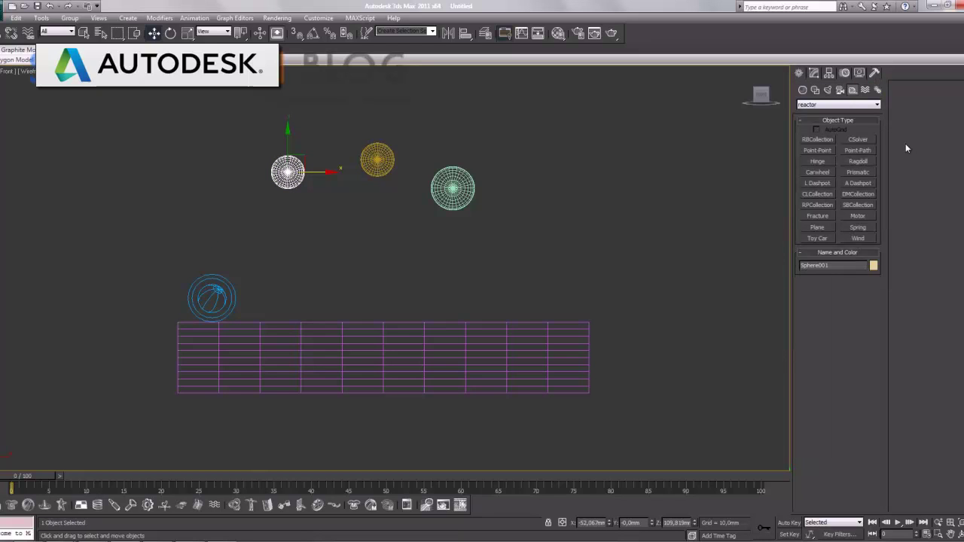
pyautogui.click(817, 140)
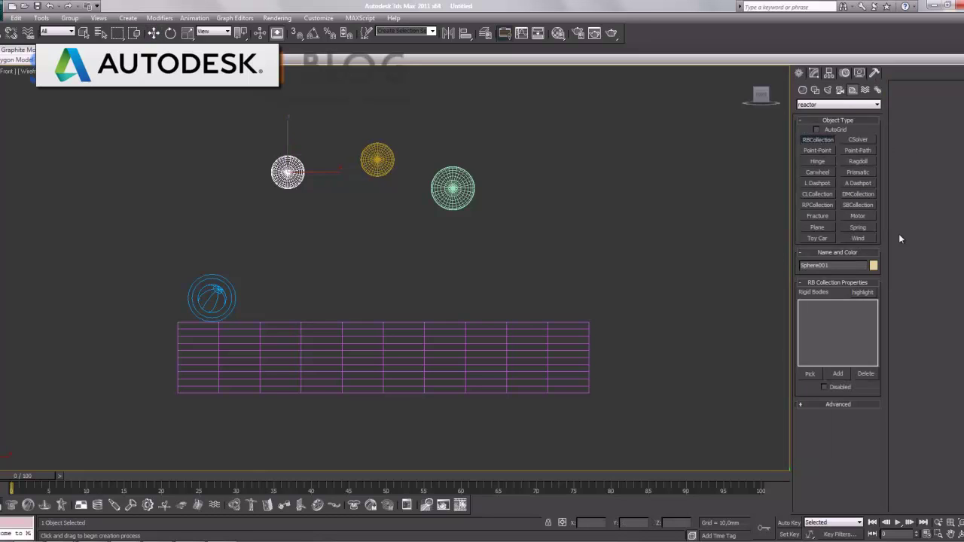
pyautogui.click(838, 374)
pyautogui.moveTo(587, 156); pyautogui.dragTo(588, 174)
pyautogui.click(716, 368)
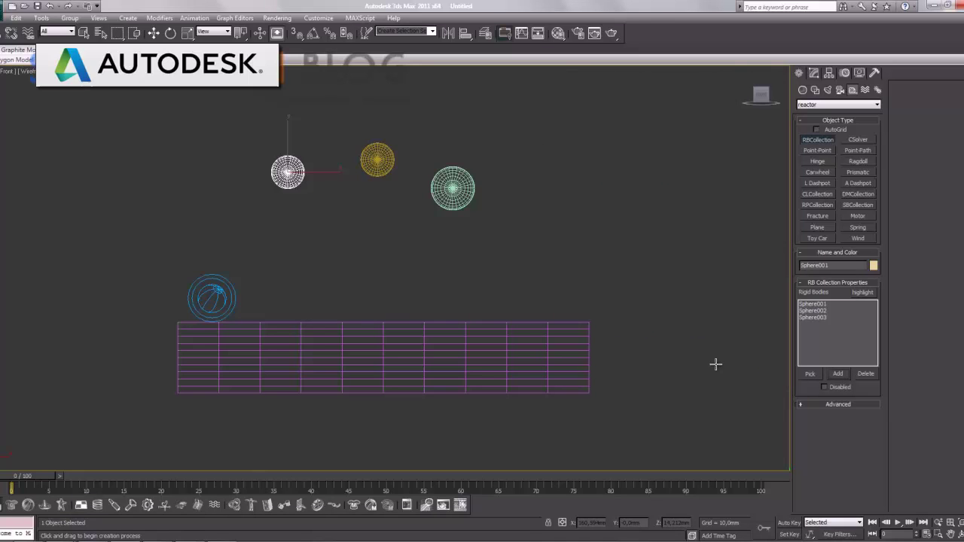
pyautogui.click(878, 90)
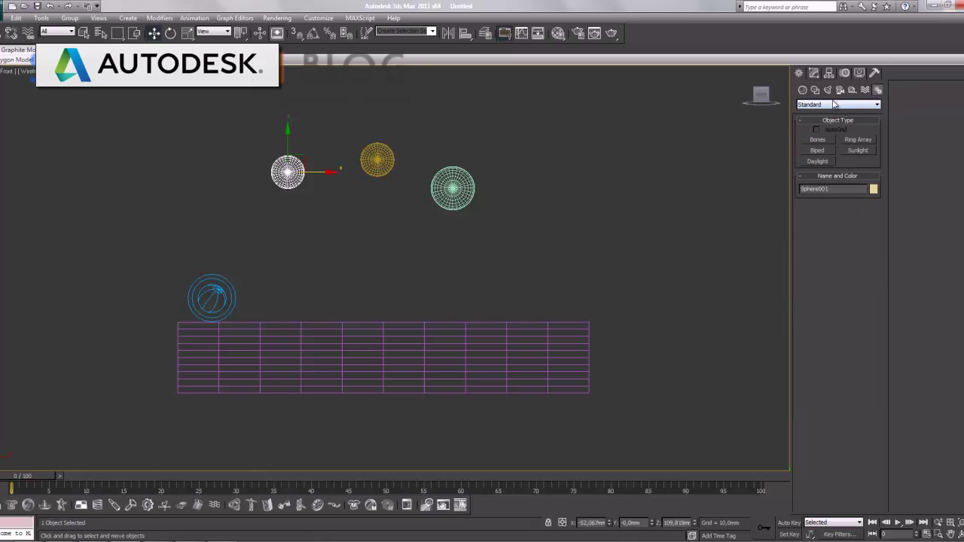
# Give Sphere001 reactor Mass 8, Friction 1 and Elasticity 1
pyautogui.click(876, 74)
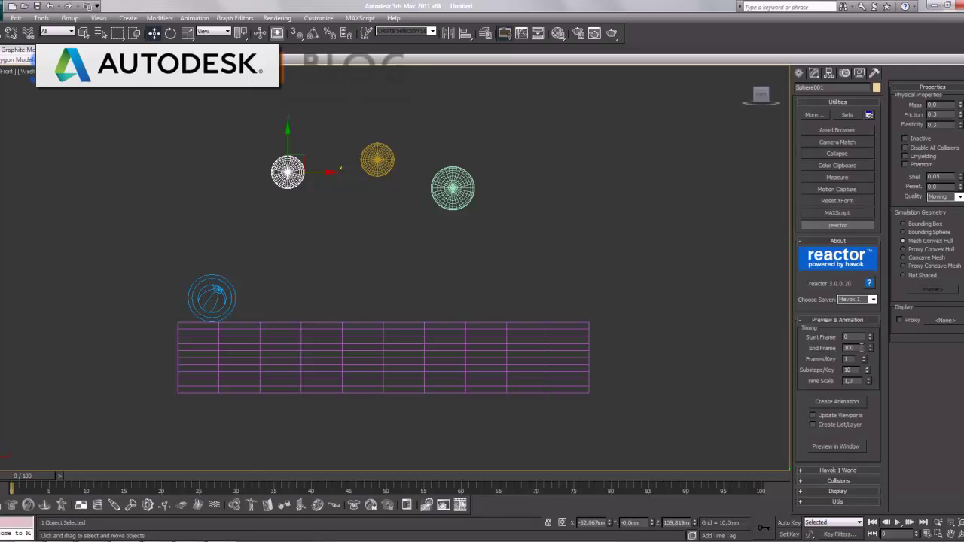
pyautogui.doubleClick(941, 105)
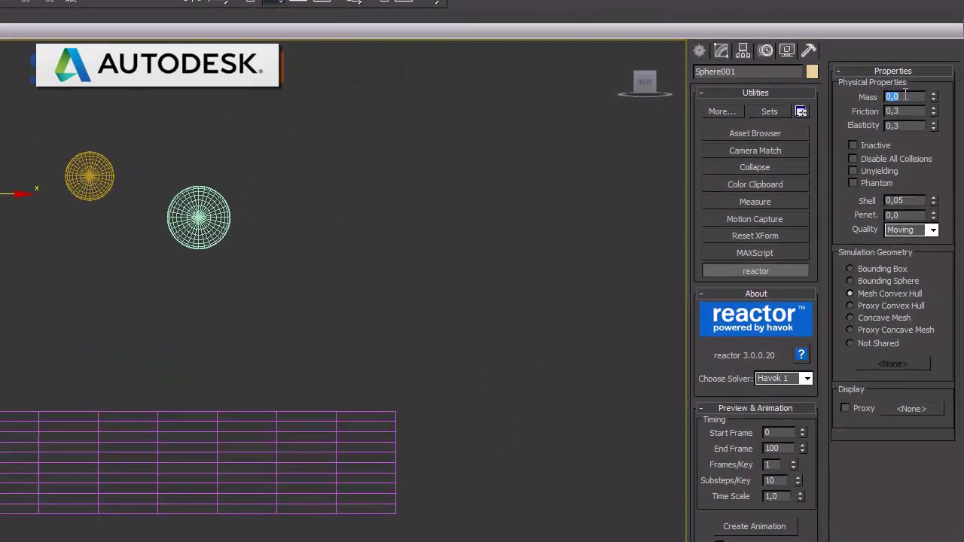
pyautogui.write('8')
pyautogui.press('Tab')
pyautogui.write('1')
pyautogui.press('Tab')
pyautogui.write('1')
# Set Box001's reactor Friction and Elasticity to 1
pyautogui.click(232, 435)
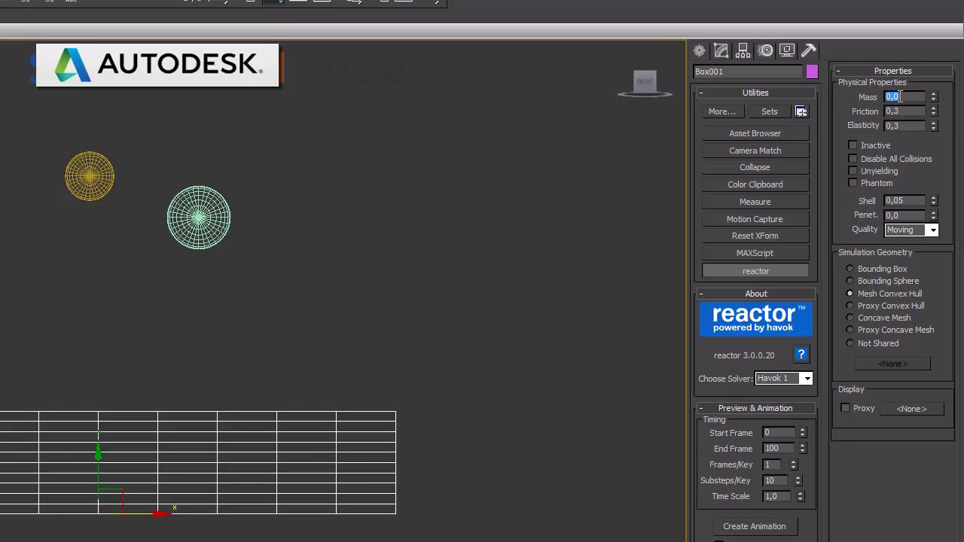
pyautogui.write('1')
pyautogui.press('Tab')
pyautogui.click(394, 283)
pyautogui.click(94, 482)
# Enable Avoid Self-Intersections on the box's SoftBody and return to the reactor utility
pyautogui.click(701, 50)
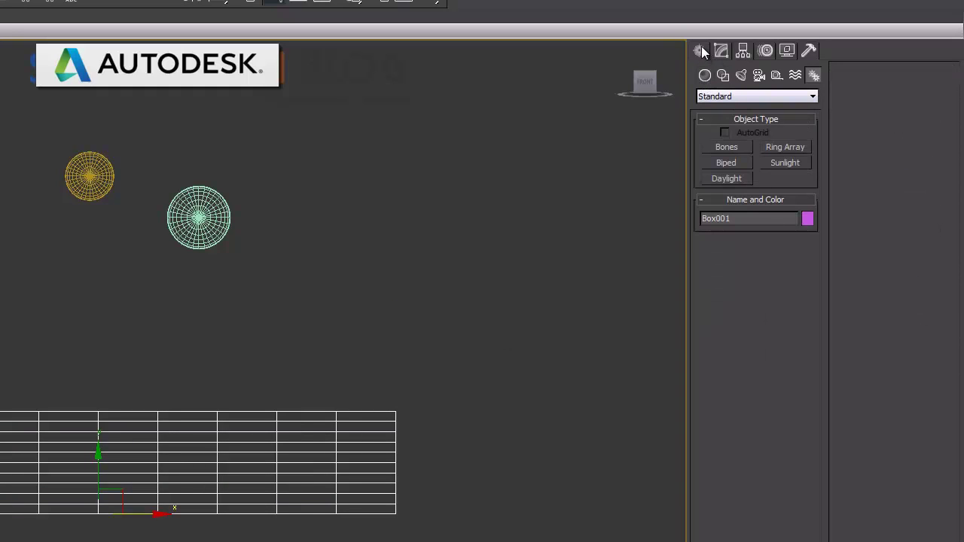
pyautogui.click(723, 46)
pyautogui.click(739, 329)
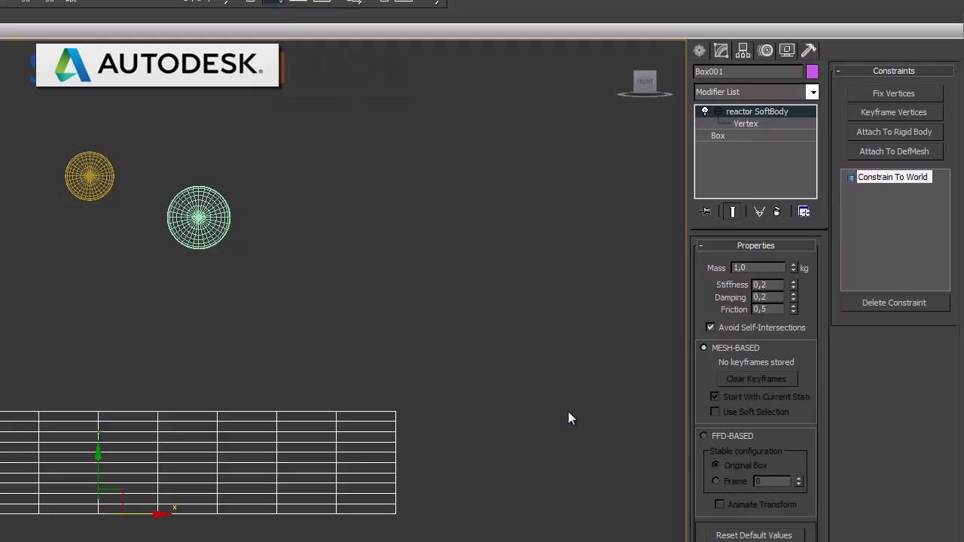
pyautogui.click(881, 46)
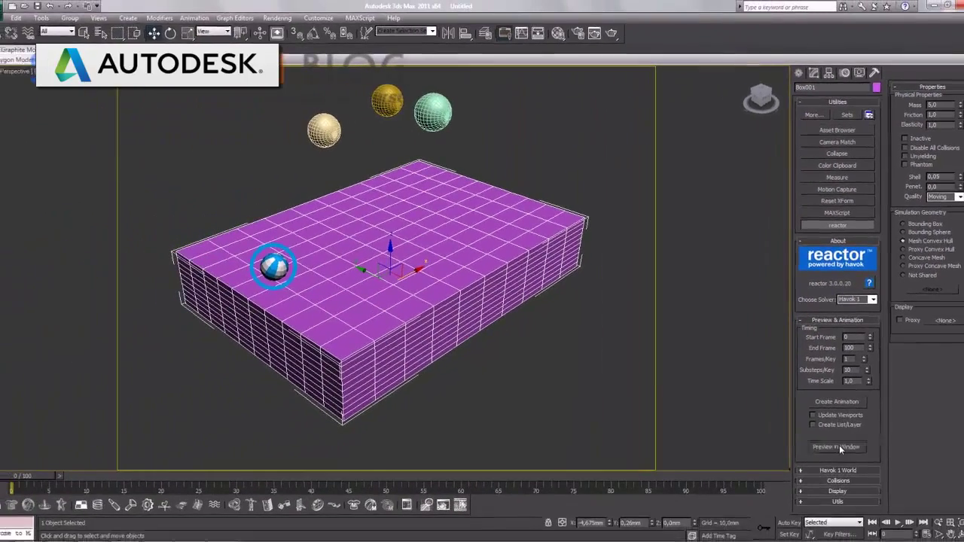
# Run Preview in Window, close it and the Messages window, then show Sphere001's parameters
pyautogui.click(824, 473)
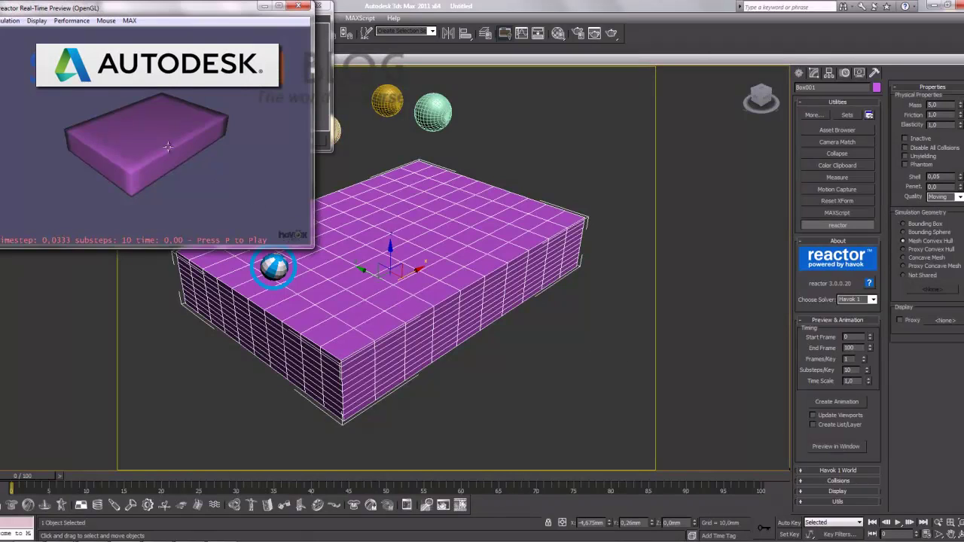
pyautogui.click(300, 6)
pyautogui.click(318, 8)
pyautogui.click(344, 148)
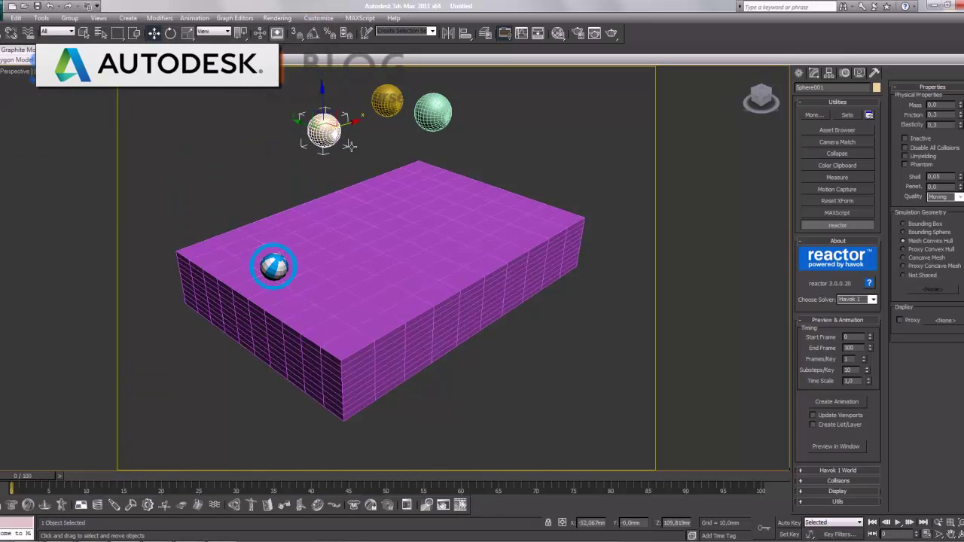
pyautogui.click(814, 73)
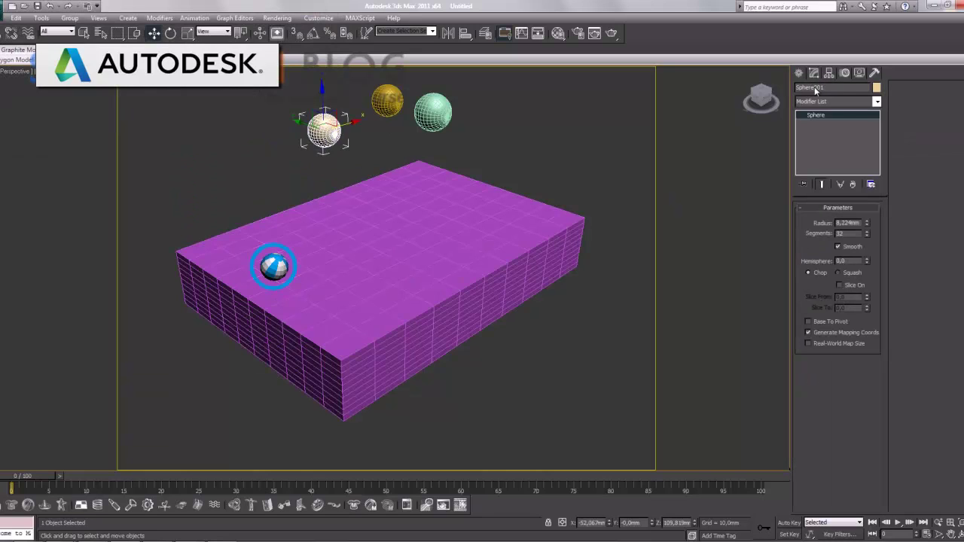
# Place a new reactor RBCollection helper in the scene
pyautogui.click(800, 74)
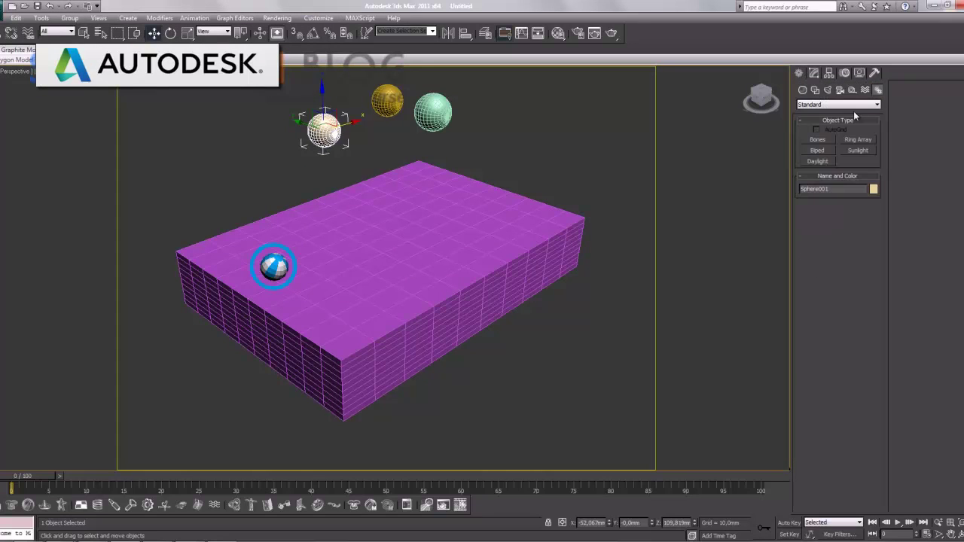
pyautogui.click(865, 89)
pyautogui.click(843, 106)
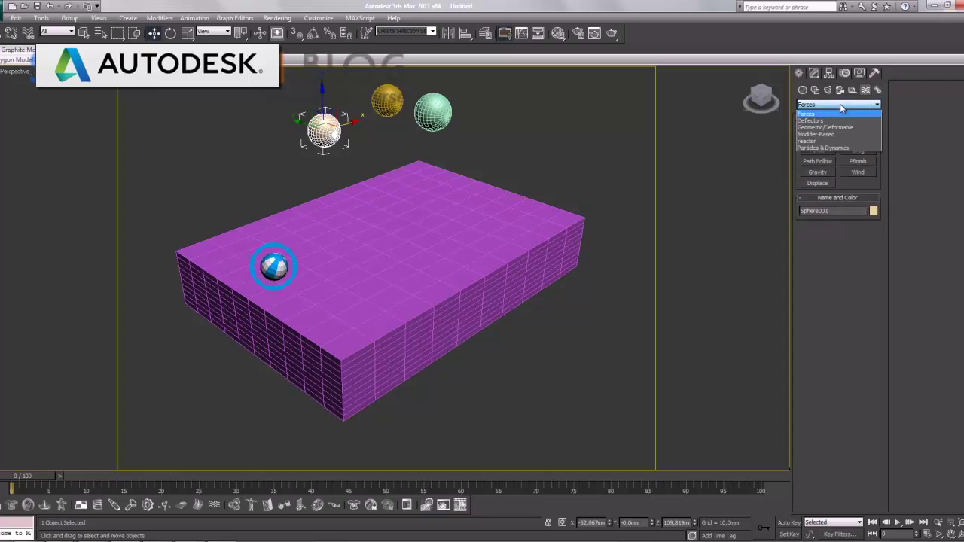
pyautogui.click(821, 140)
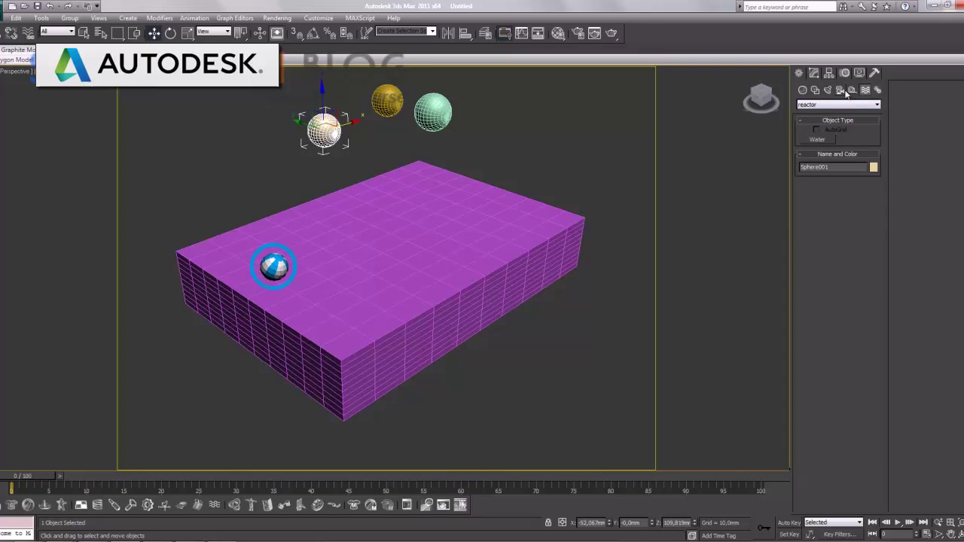
pyautogui.click(850, 91)
pyautogui.click(818, 141)
pyautogui.click(258, 150)
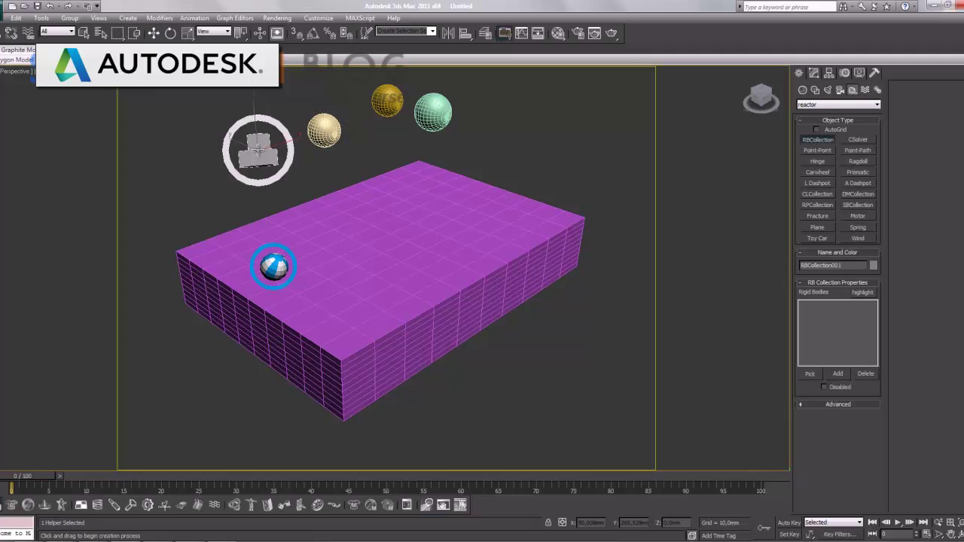
# Add Sphere001–Sphere003 to the RBCollection, then select the purple cushion box
pyautogui.click(839, 375)
pyautogui.moveTo(582, 155); pyautogui.dragTo(592, 175)
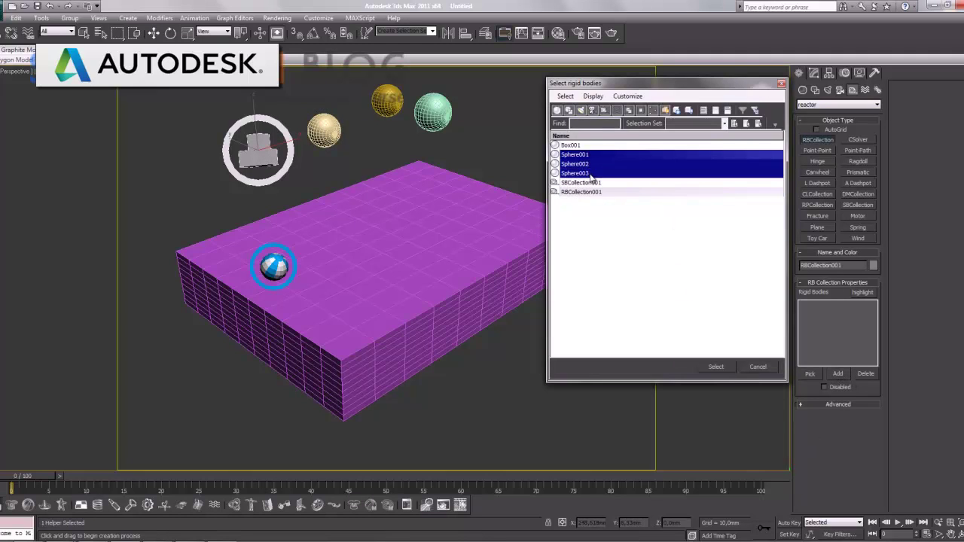
pyautogui.click(720, 366)
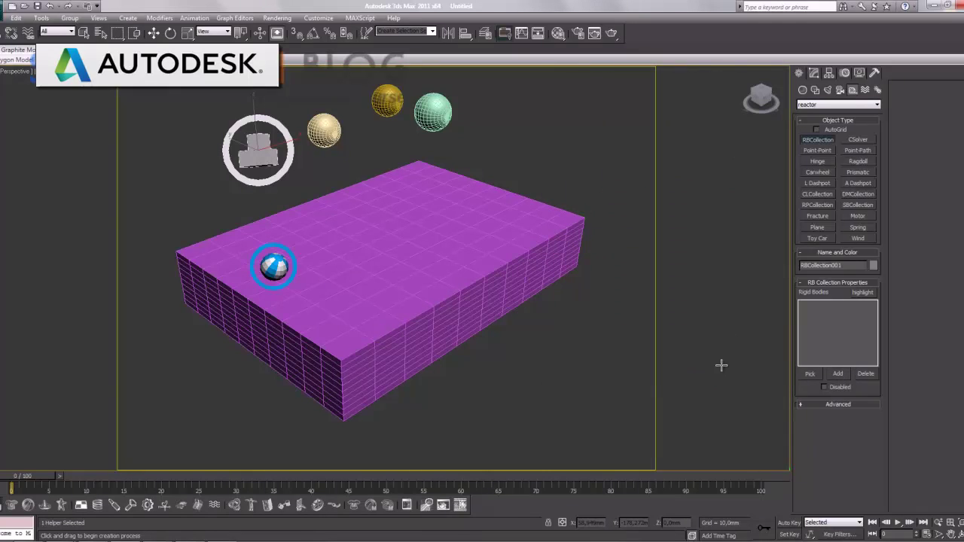
pyautogui.click(814, 73)
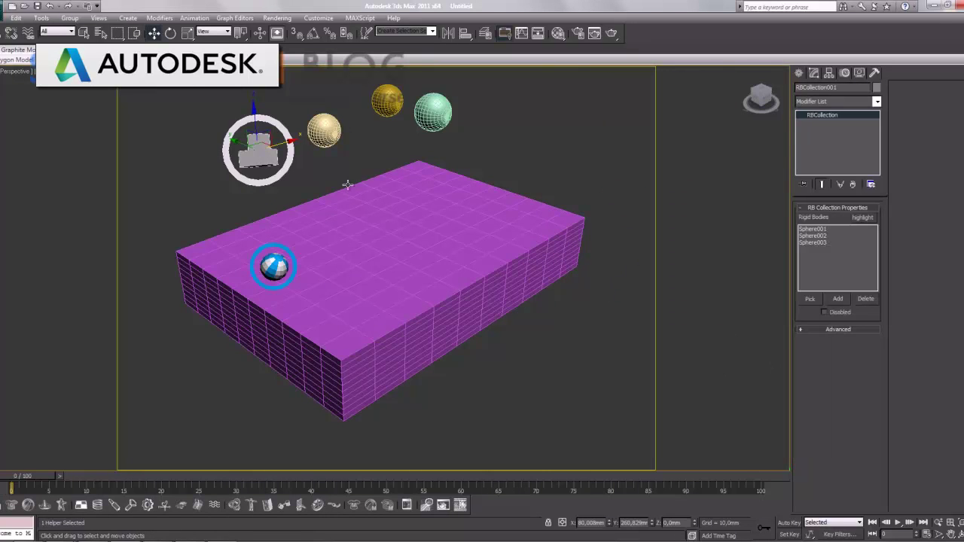
pyautogui.click(528, 157)
pyautogui.click(411, 260)
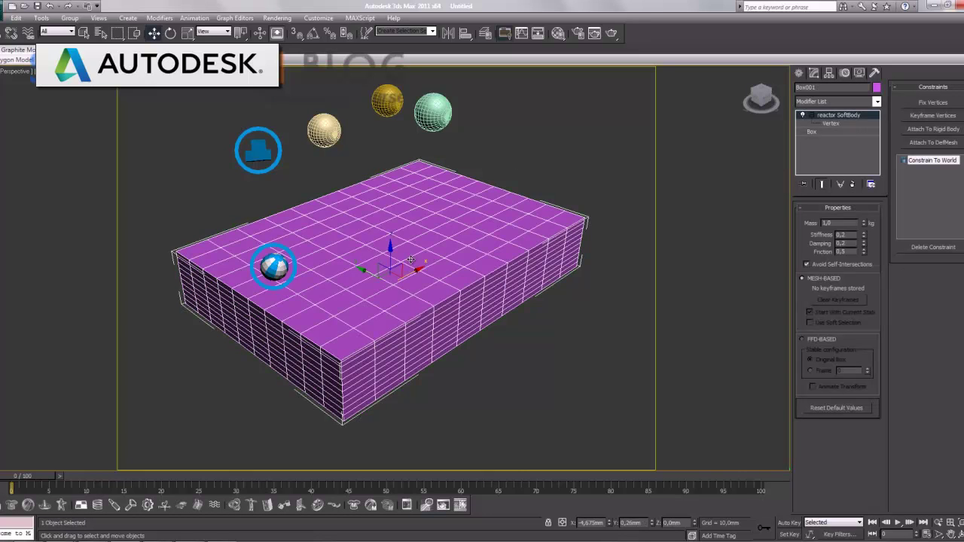
# Select SBCollection001 and confirm Box001 is listed among its soft bodies
pyautogui.click(875, 73)
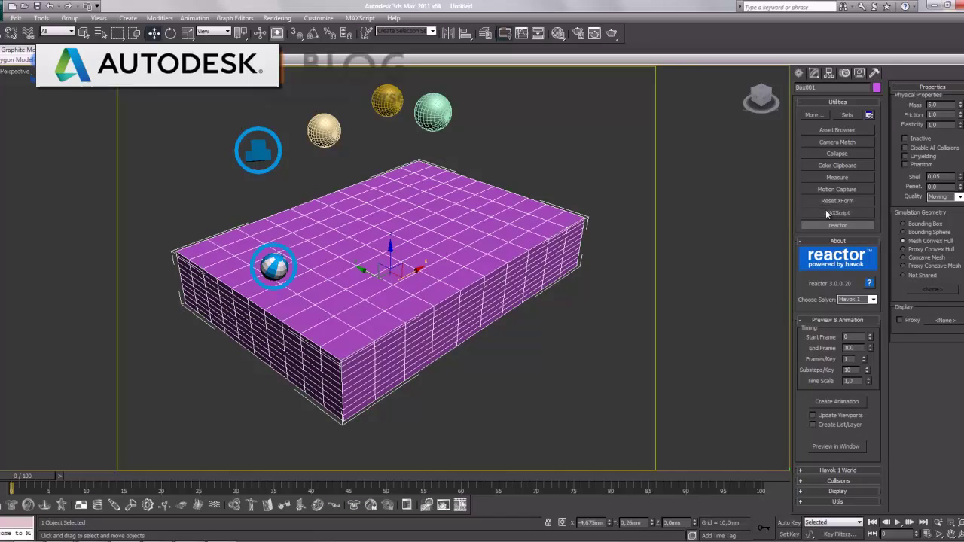
pyautogui.click(800, 74)
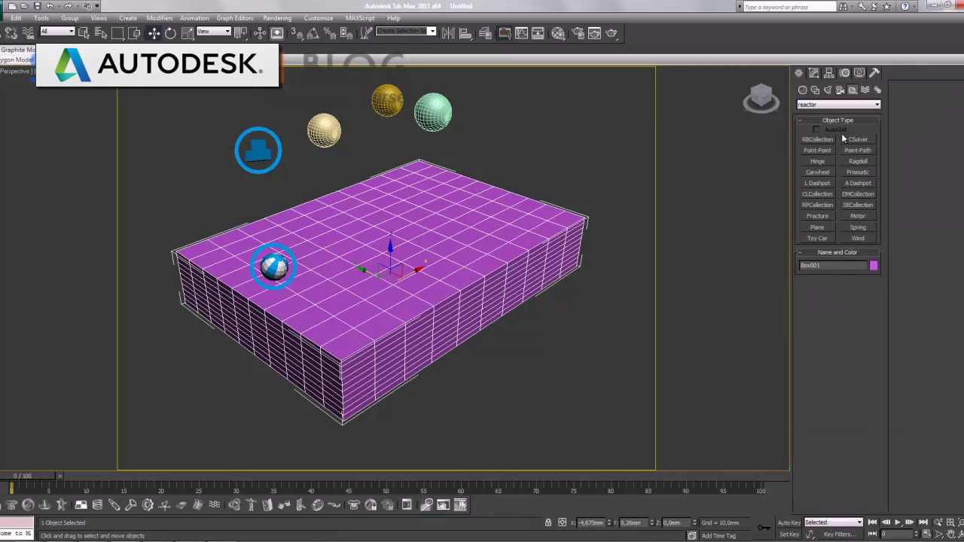
pyautogui.click(813, 73)
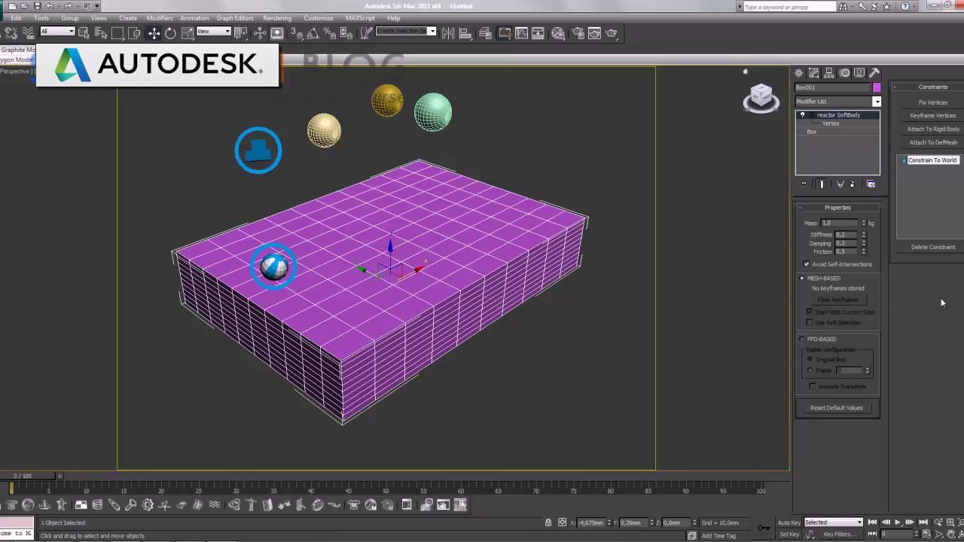
pyautogui.click(195, 326)
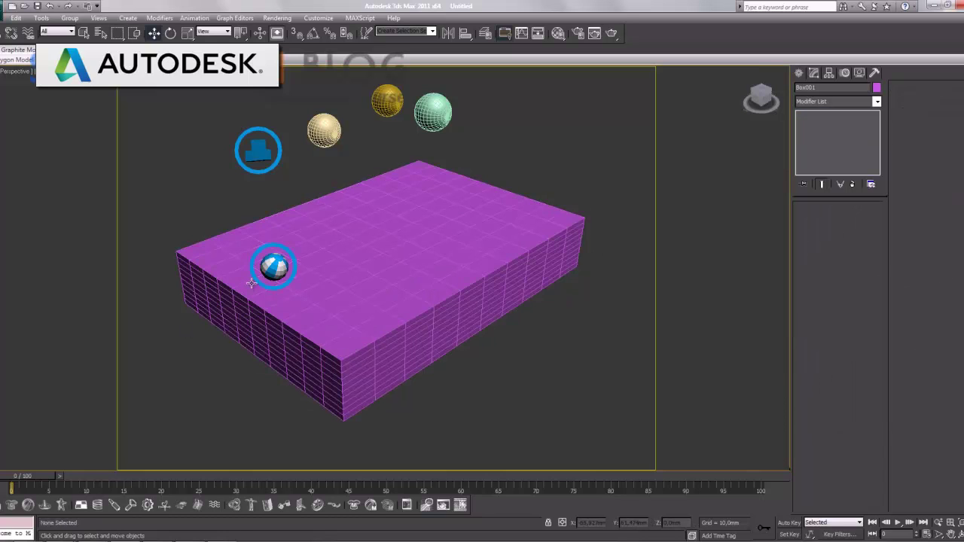
pyautogui.click(274, 268)
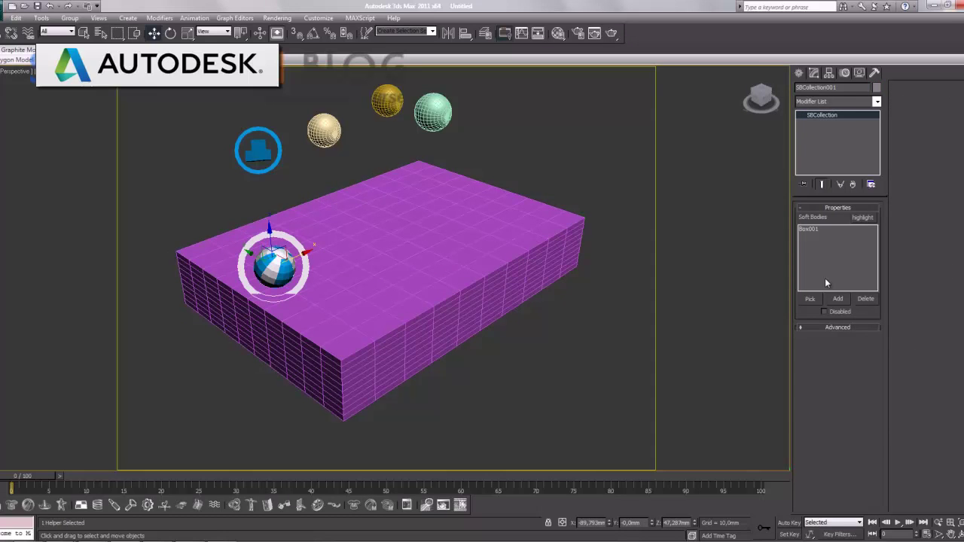
# Deselect, then open the reactor real-time preview window from the reactor utility
pyautogui.click(563, 358)
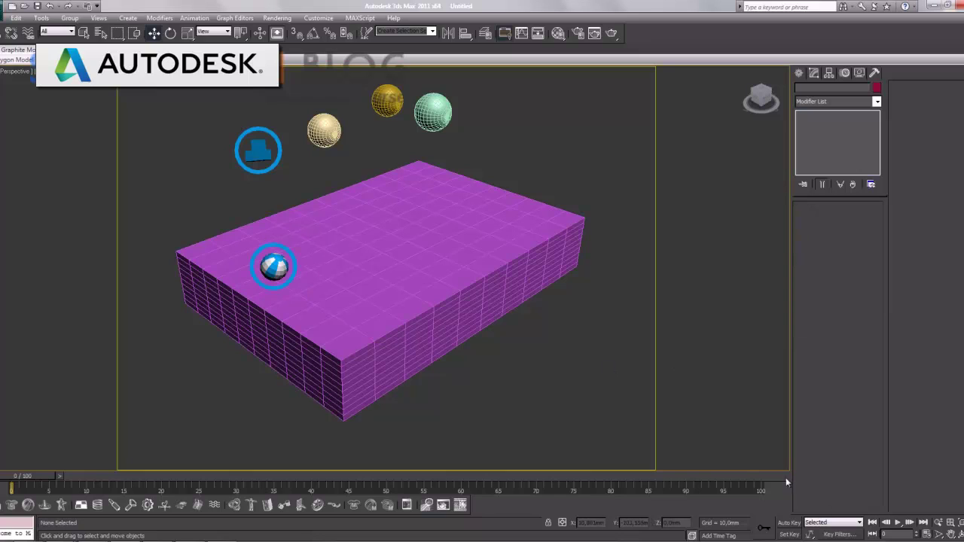
pyautogui.click(876, 71)
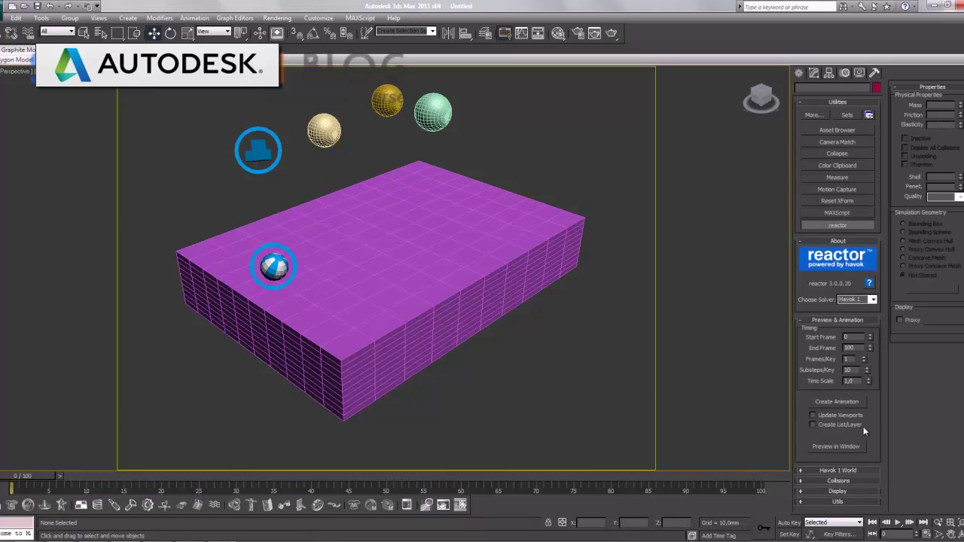
pyautogui.click(836, 446)
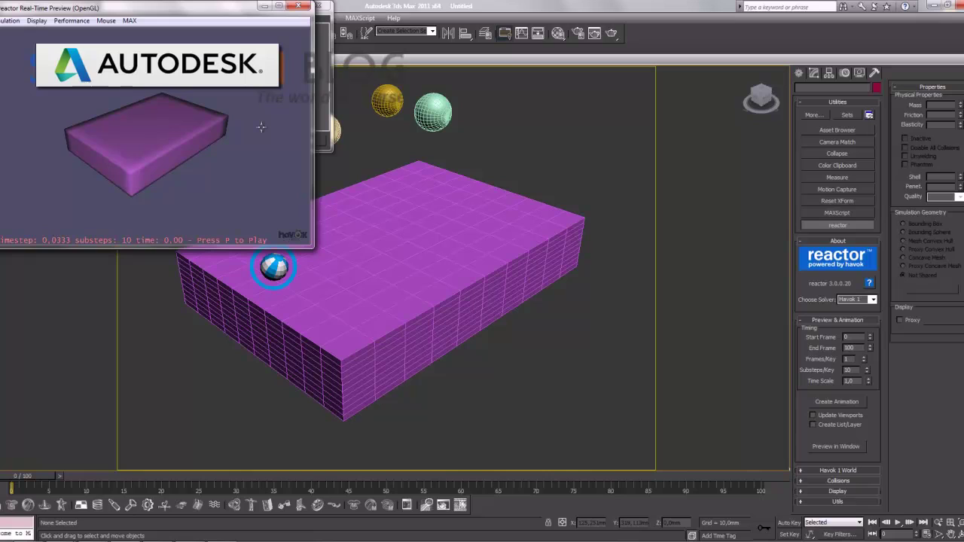
# Play the cushion simulation with P, then close the preview and reactor Messages windows
pyautogui.press('p')
pyautogui.click(299, 6)
pyautogui.click(315, 6)
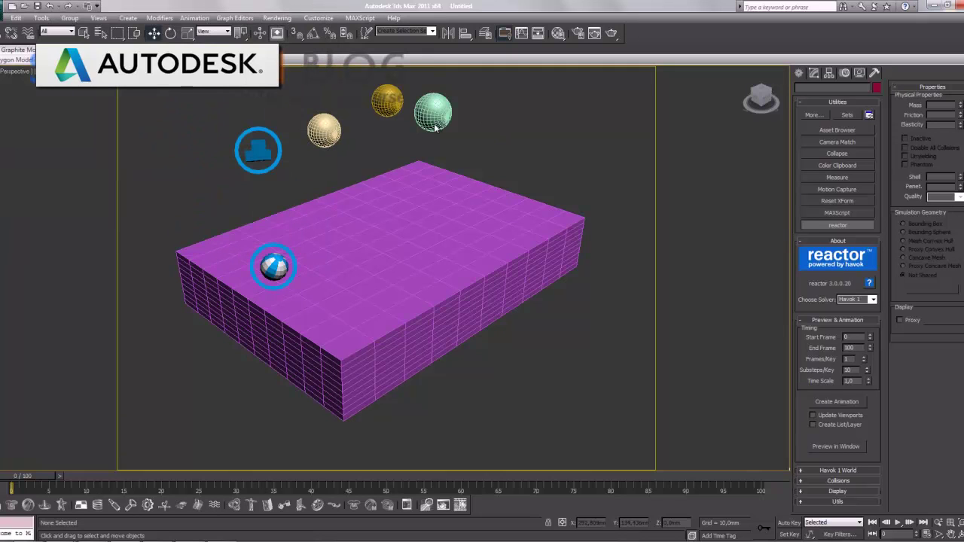
# Give the three selected spheres a reactor mass of 8
pyautogui.moveTo(468, 133); pyautogui.dragTo(337, 113)
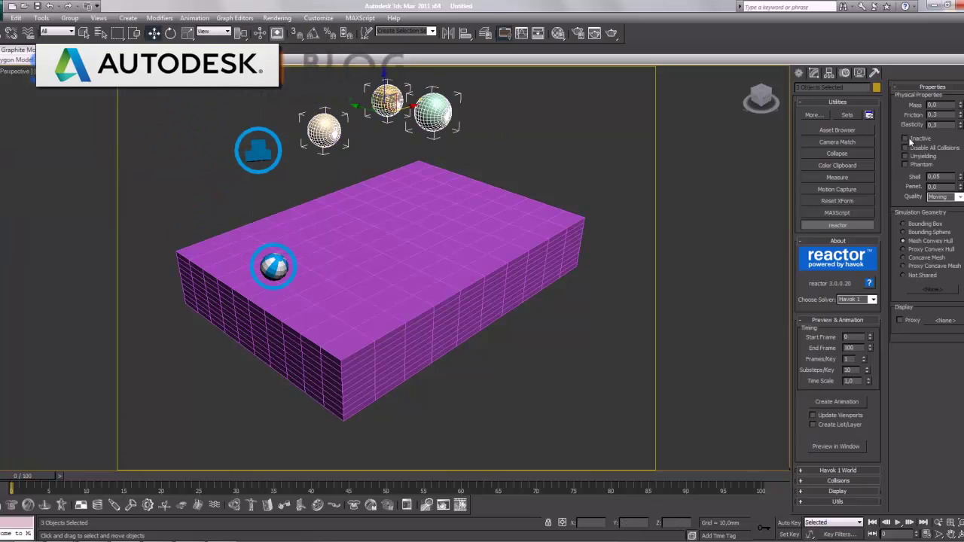
pyautogui.doubleClick(940, 106)
pyautogui.write('8')
pyautogui.press('Tab')
pyautogui.write('0')
pyautogui.press('Tab')
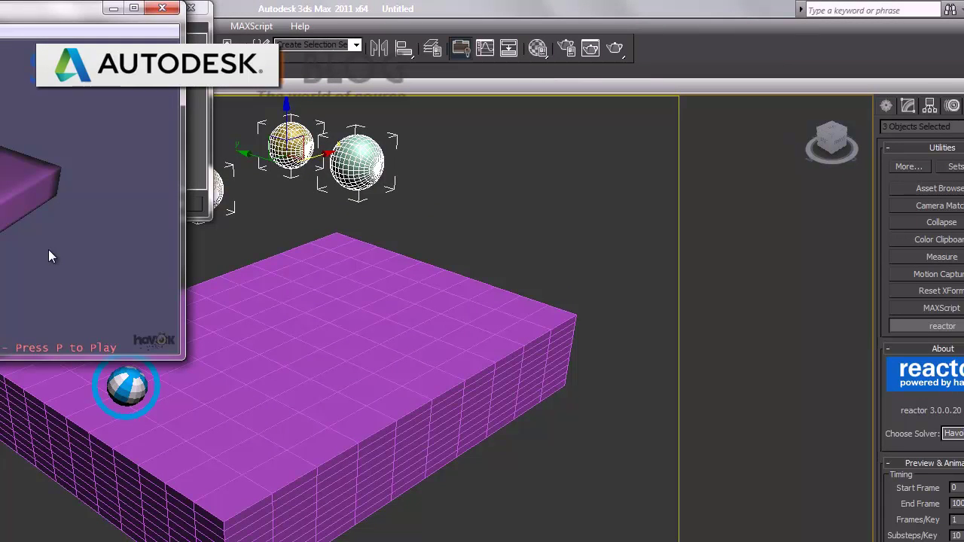
# Preview the heavier spheres denting the cushion, then deselect and scrub the timeline
pyautogui.press('p')
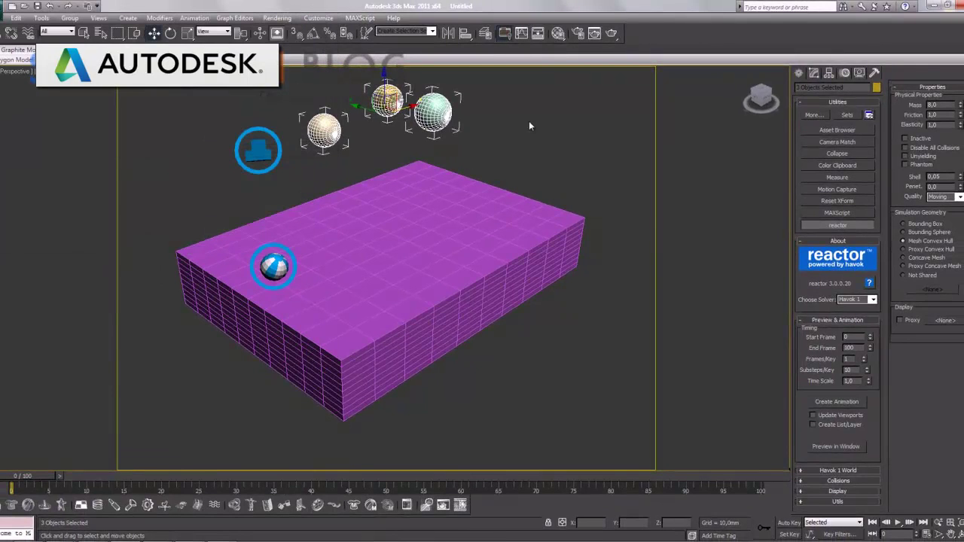
pyautogui.click(529, 126)
pyautogui.moveTo(22, 479)
pyautogui.mouseDown()
pyautogui.moveTo(200, 506)
pyautogui.moveTo(13, 482)
pyautogui.mouseUp()
# Run Create Animation, confirm it, and close the Messages window once baking finishes
pyautogui.press('w')
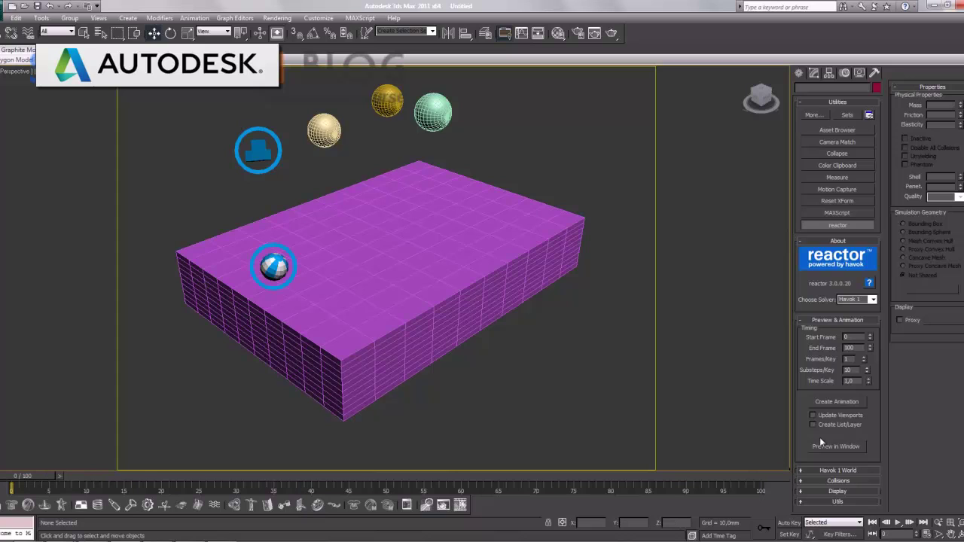
pyautogui.click(862, 405)
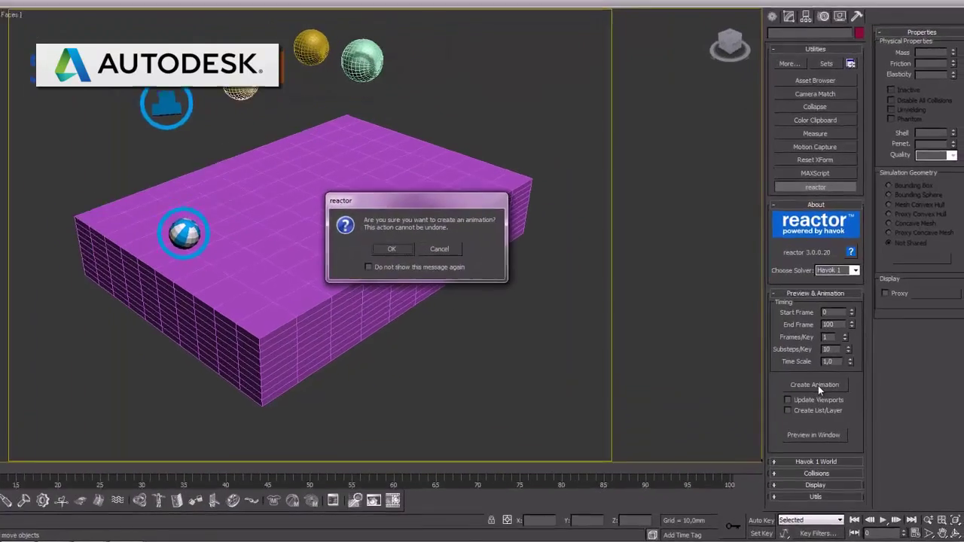
pyautogui.click(467, 283)
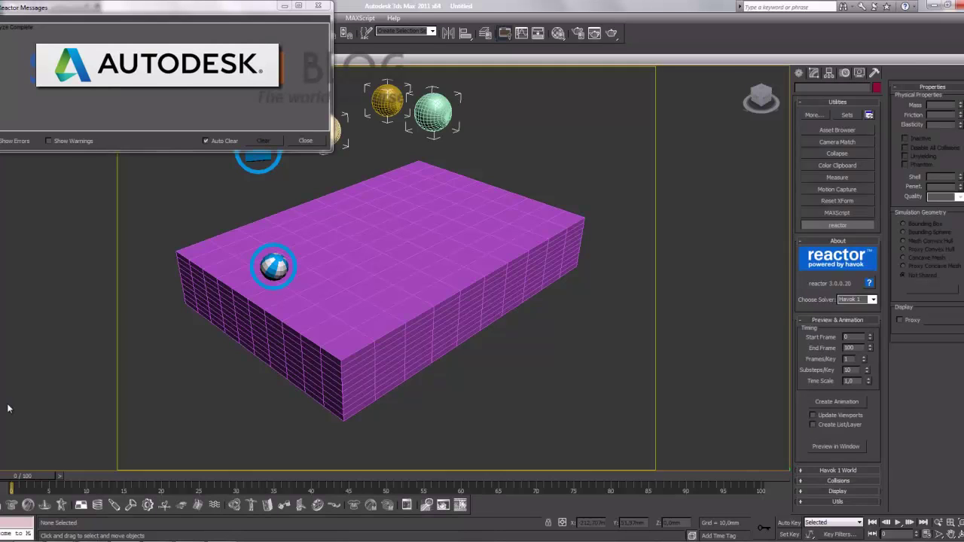
pyautogui.click(312, 142)
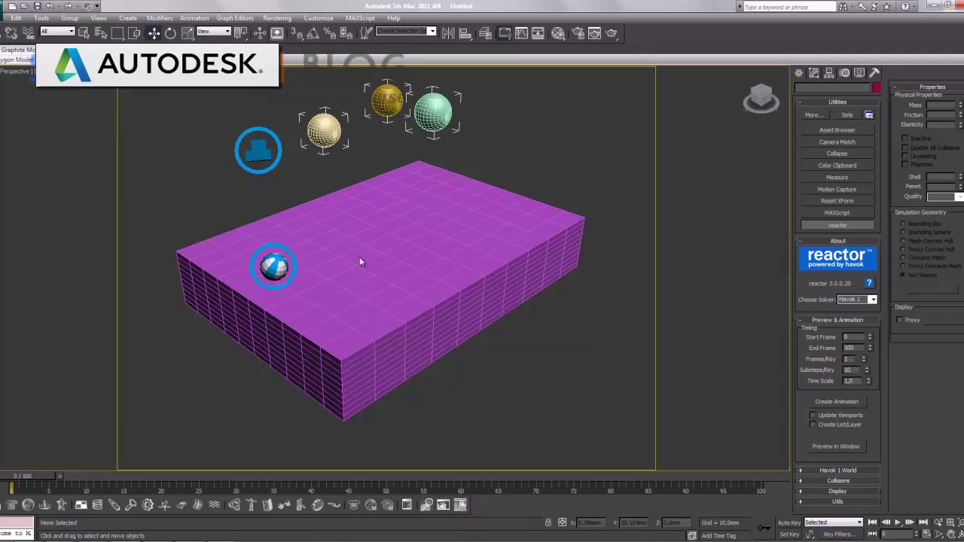
pyautogui.click(929, 534)
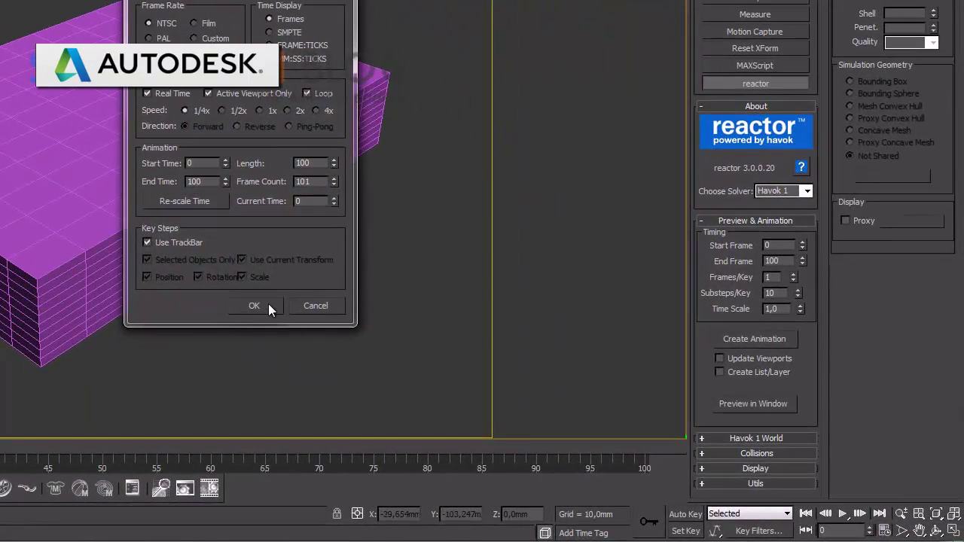
pyautogui.click(256, 305)
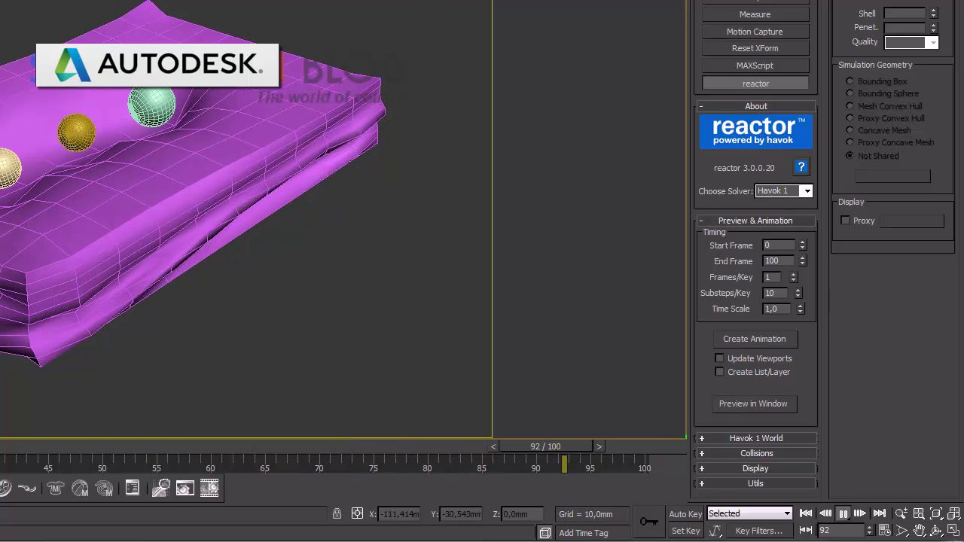
pyautogui.click(806, 514)
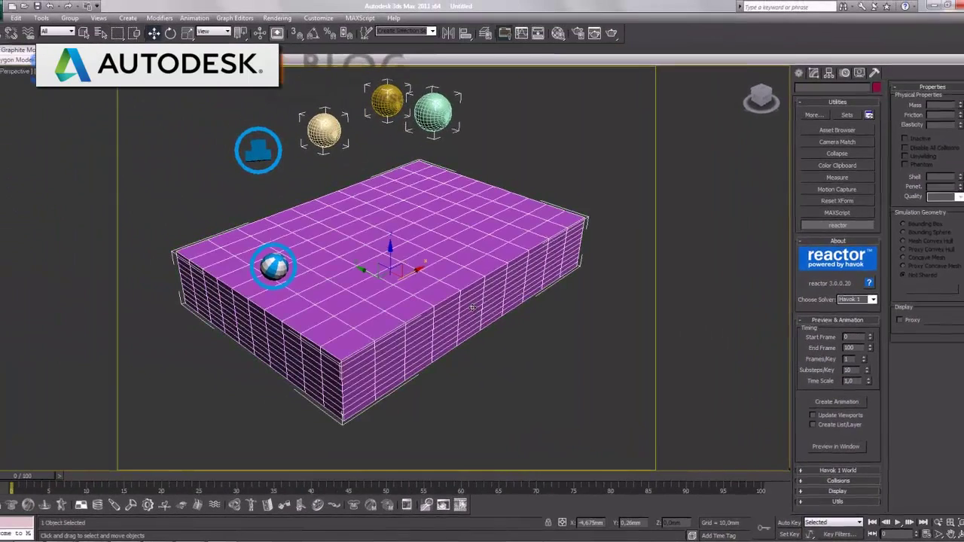
# Add a 2-iteration TurboSmooth to Box001, deselect, and play the animation
pyautogui.click(799, 73)
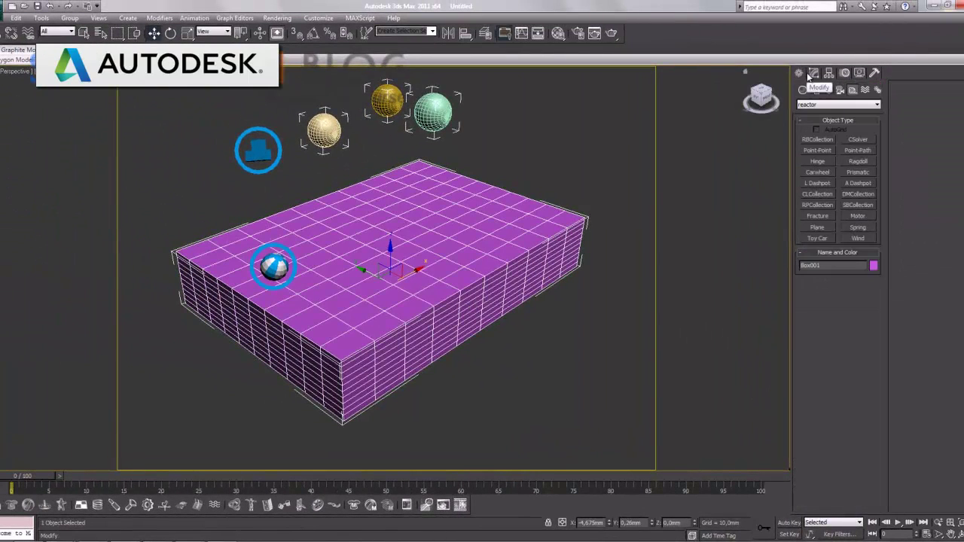
pyautogui.click(809, 75)
pyautogui.click(846, 102)
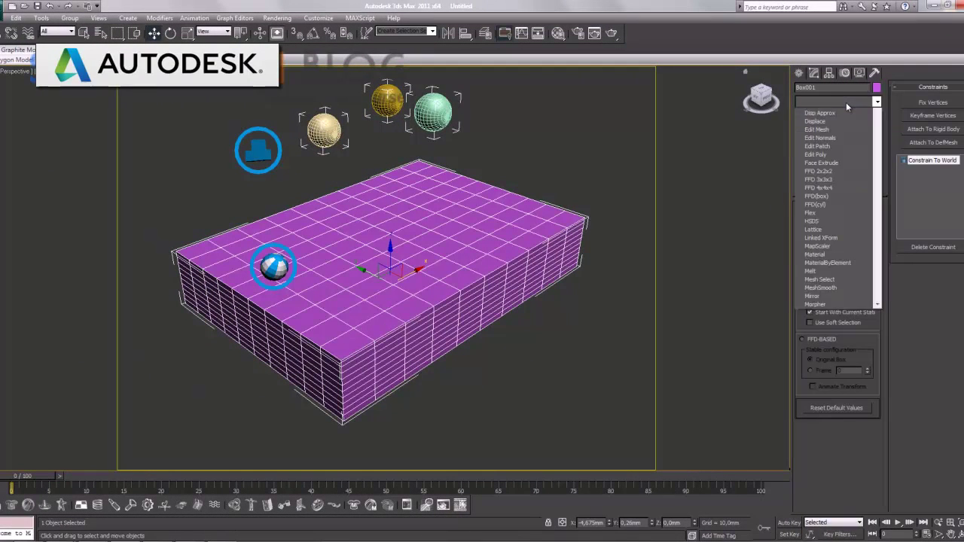
pyautogui.press('t')
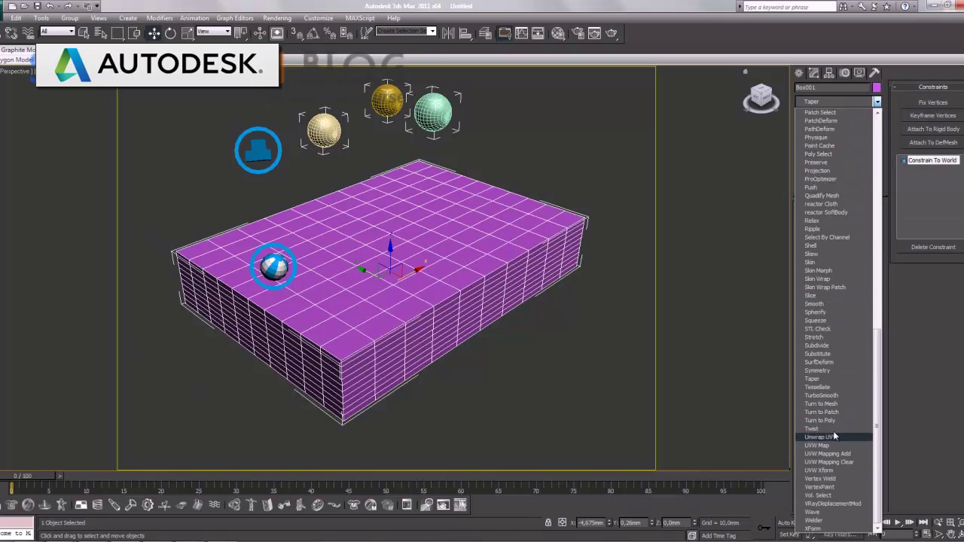
pyautogui.click(822, 395)
pyautogui.click(872, 223)
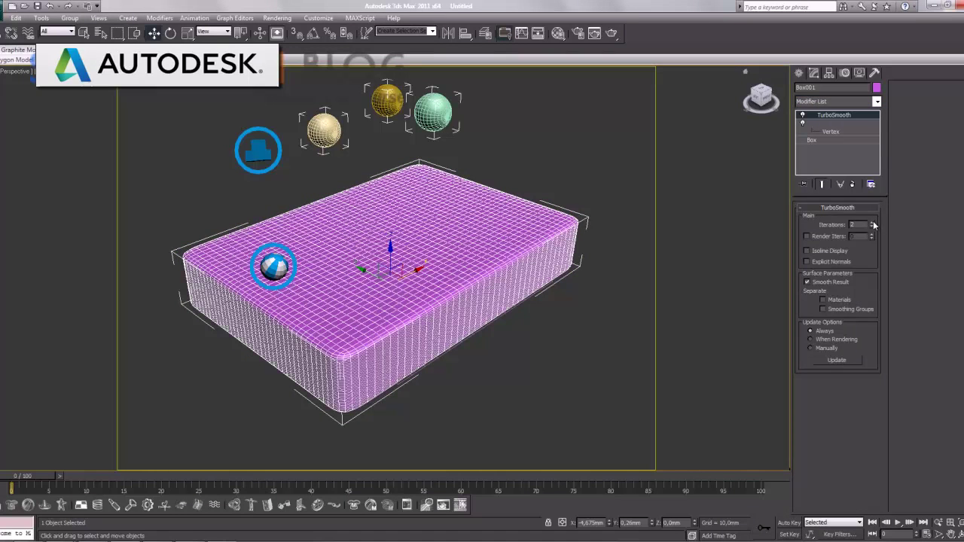
pyautogui.click(543, 348)
pyautogui.click(898, 524)
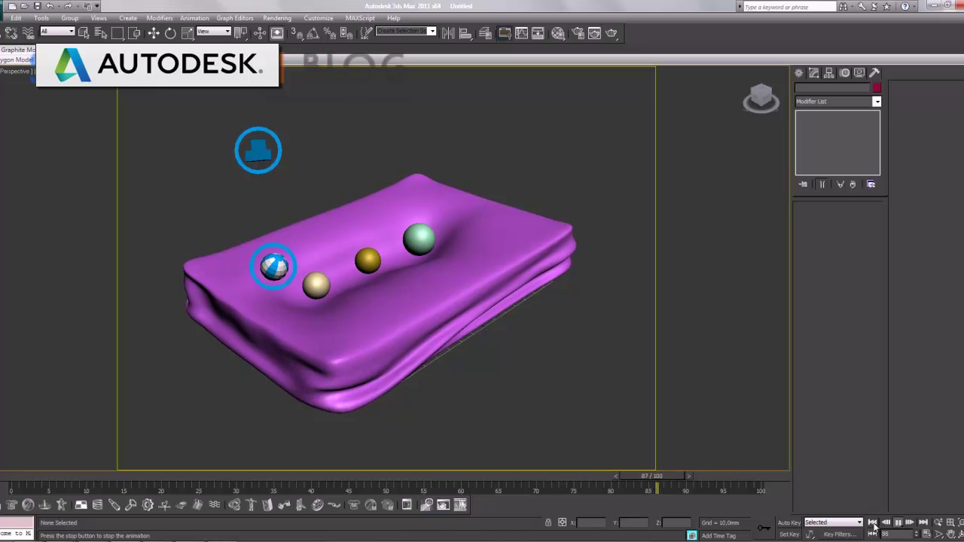
# Set Motion Blur Multiplier 1,5 on the spheres and cushion, then render frame 26
pyautogui.click(874, 524)
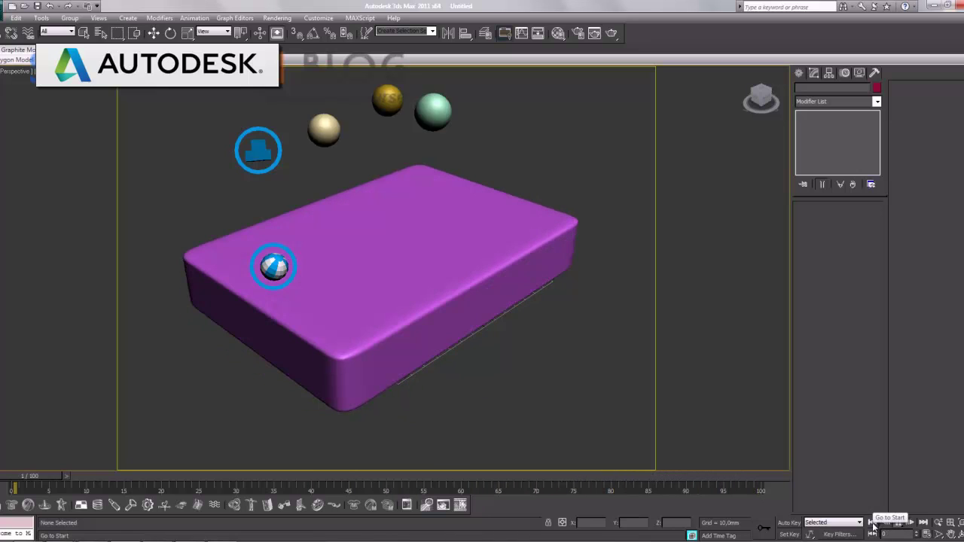
pyautogui.moveTo(487, 146); pyautogui.dragTo(318, 113)
pyautogui.keyDown('ctrl'); pyautogui.moveTo(484, 289); pyautogui.dragTo(121, 107); pyautogui.keyUp('ctrl')
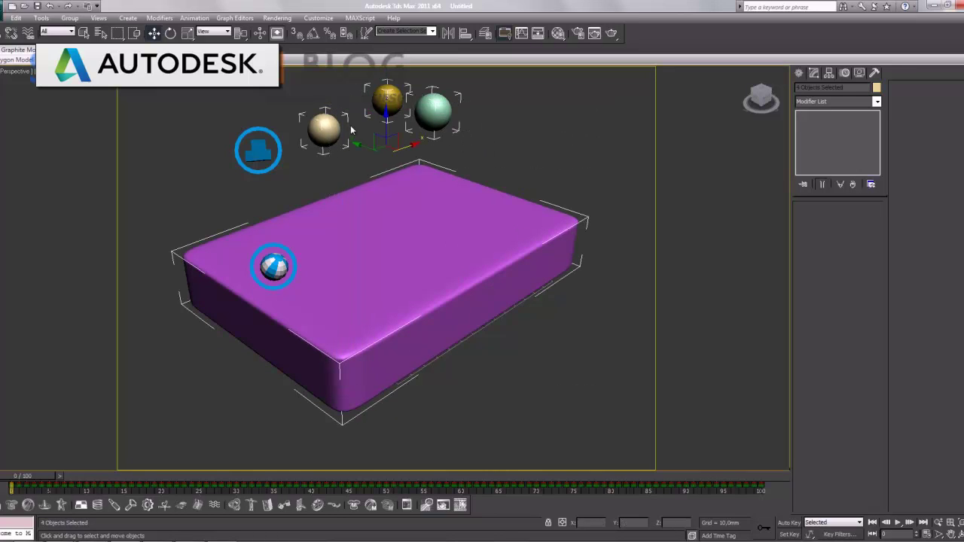
pyautogui.rightClick(393, 117)
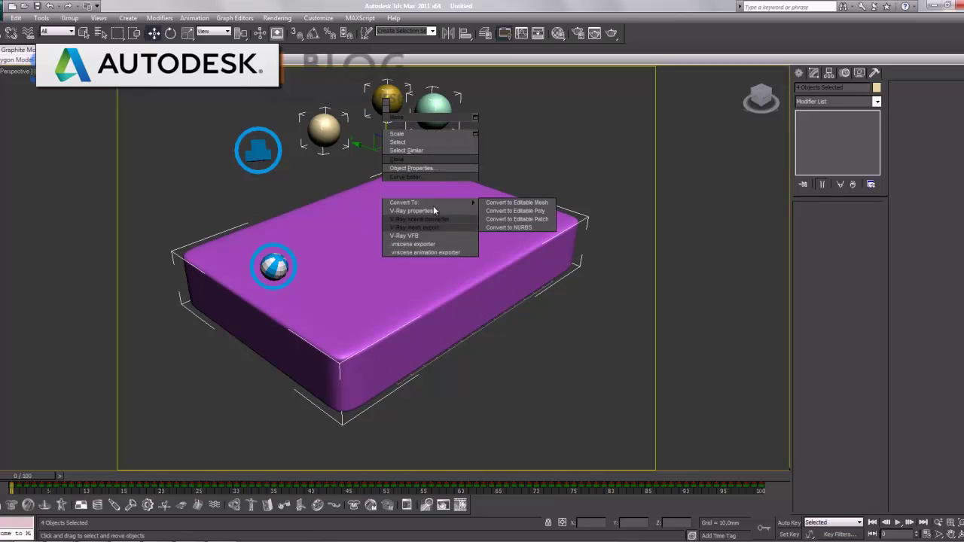
pyautogui.click(420, 170)
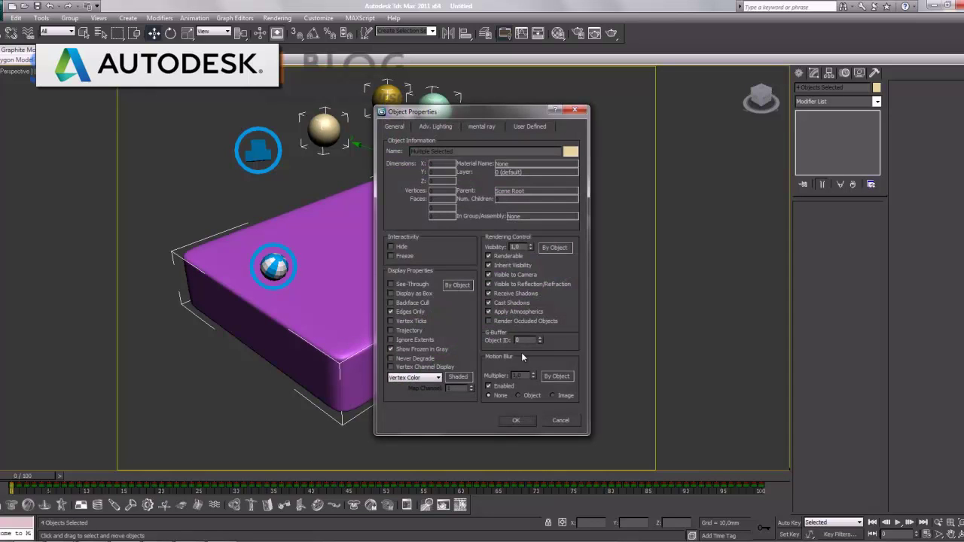
pyautogui.click(533, 373)
pyautogui.click(516, 421)
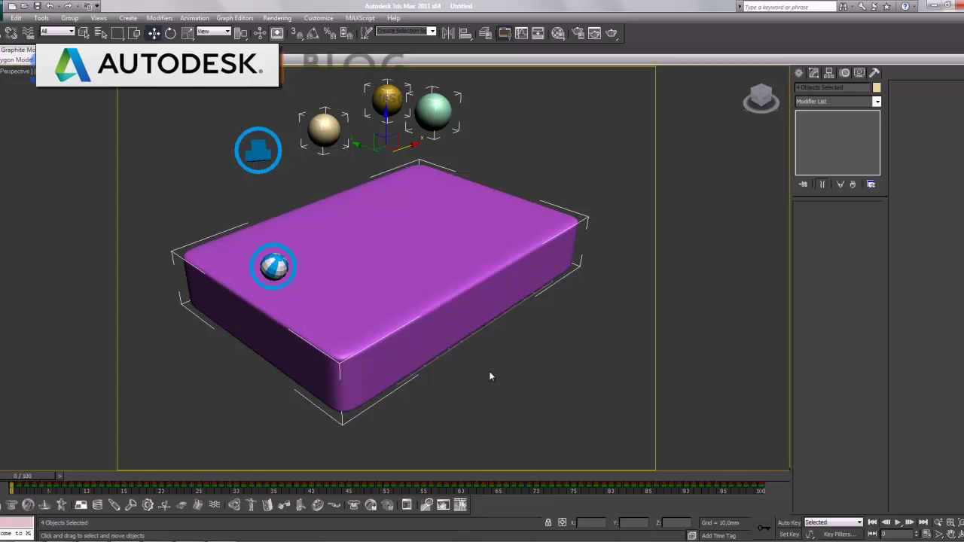
pyautogui.moveTo(26, 483); pyautogui.dragTo(207, 493)
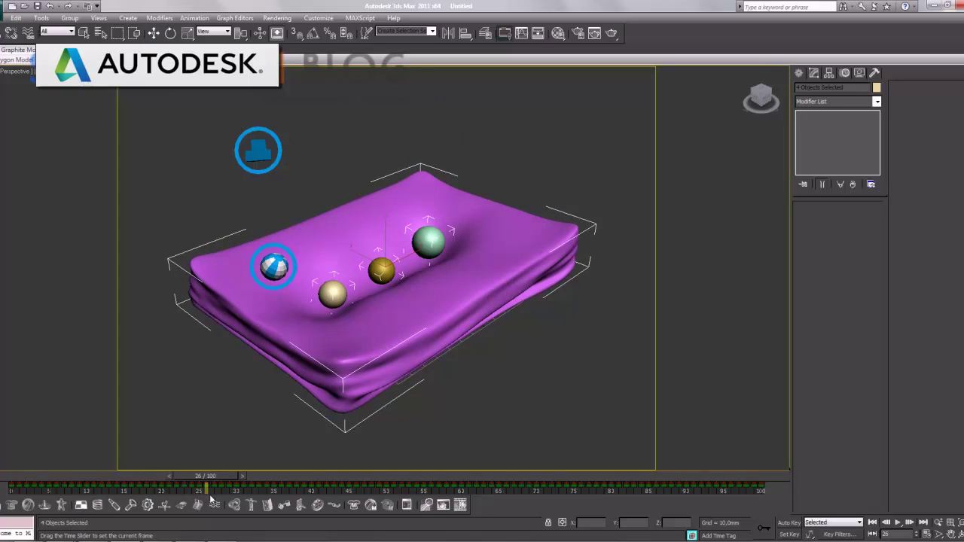
pyautogui.hotkey('shift', 'q')
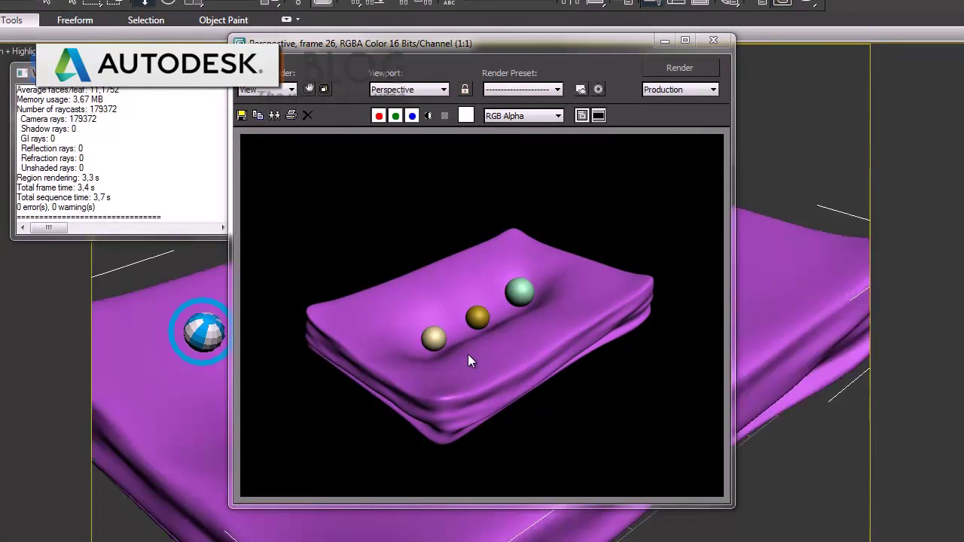
# Zoom, pan and enlarge the frame 26 render to inspect the dents, then close it
pyautogui.scroll(3, 472, 353)
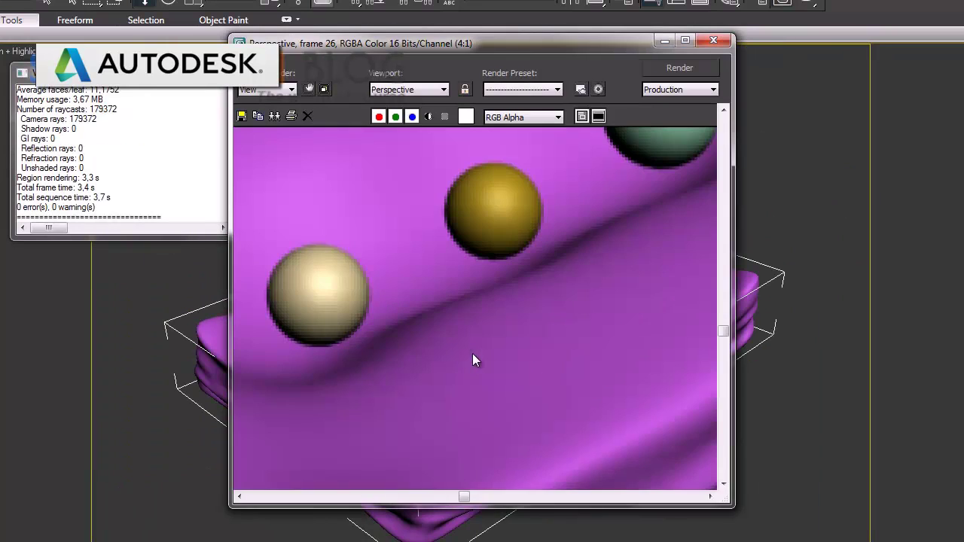
pyautogui.moveTo(417, 348)
pyautogui.mouseDown(button='middle')
pyautogui.moveTo(465, 297)
pyautogui.moveTo(572, 227)
pyautogui.mouseUp(button='middle')
pyautogui.scroll(-1, 521, 349)
pyautogui.moveTo(521, 348)
pyautogui.mouseDown(button='middle')
pyautogui.moveTo(458, 261)
pyautogui.moveTo(476, 233)
pyautogui.mouseUp(button='middle')
pyautogui.scroll(-1, 420, 345)
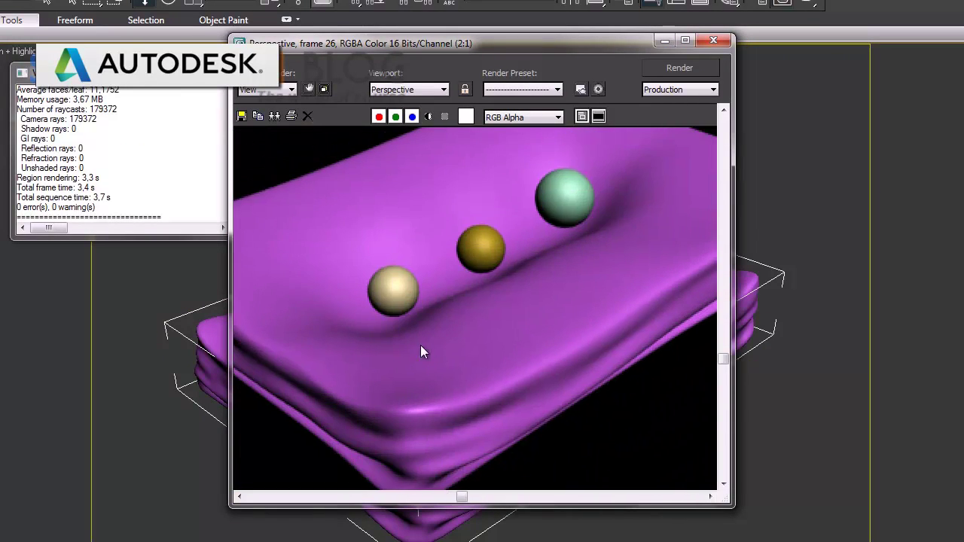
pyautogui.scroll(1, 528, 217)
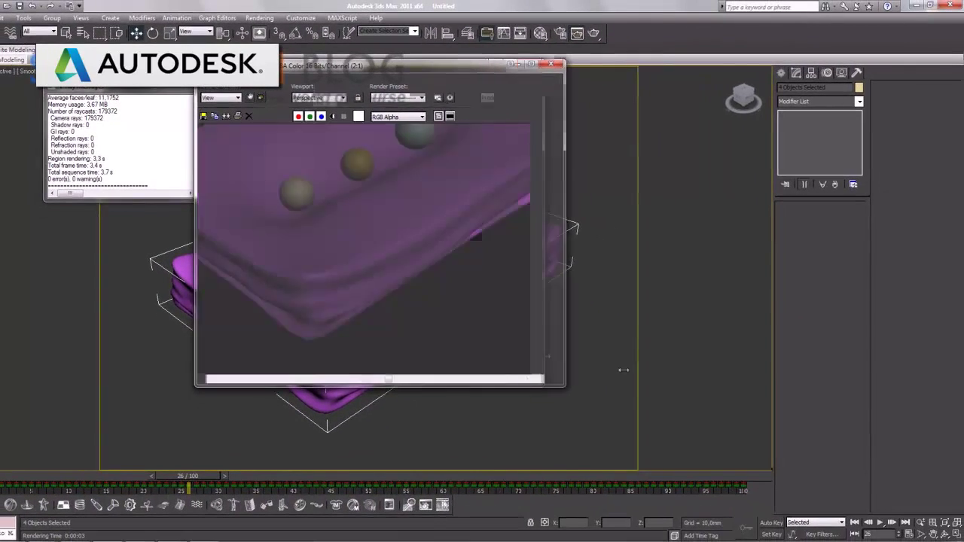
pyautogui.moveTo(570, 387); pyautogui.dragTo(885, 388)
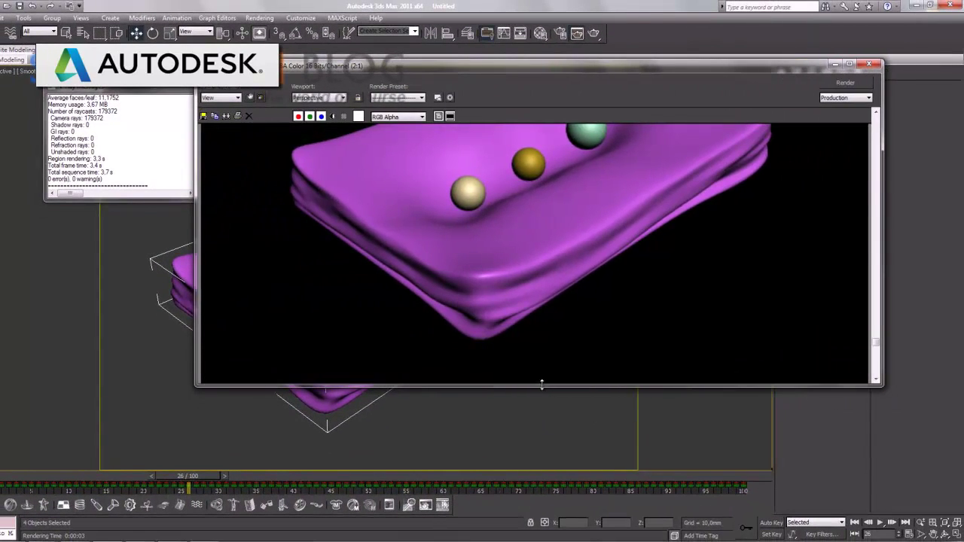
pyautogui.moveTo(542, 385); pyautogui.dragTo(542, 541)
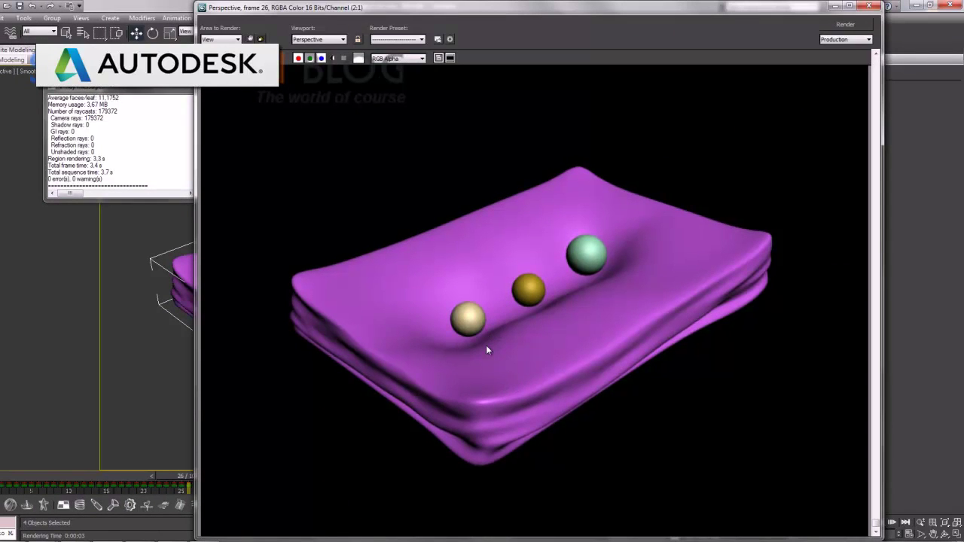
pyautogui.scroll(2, 486, 347)
pyautogui.moveTo(461, 435)
pyautogui.mouseDown(button='middle')
pyautogui.moveTo(545, 301)
pyautogui.moveTo(486, 380)
pyautogui.mouseUp(button='middle')
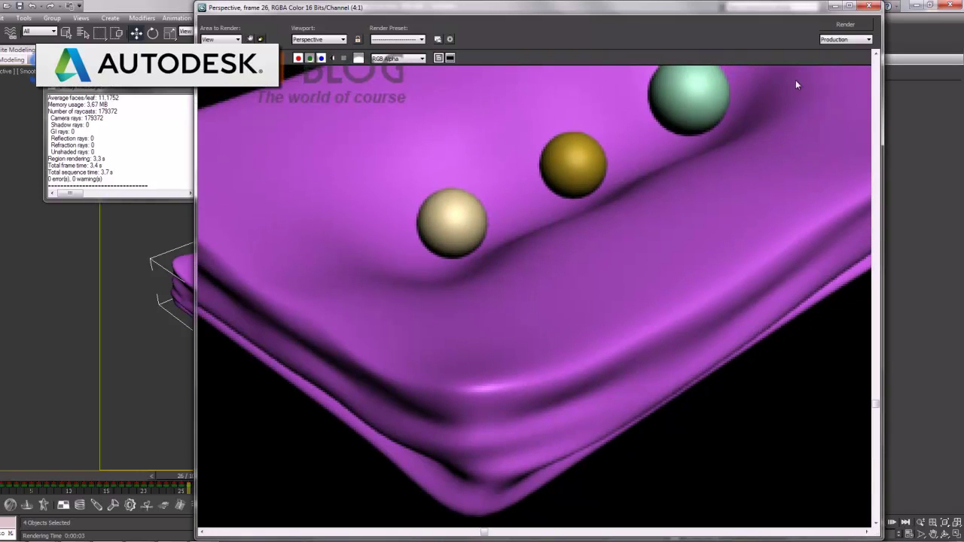
pyautogui.click(874, 6)
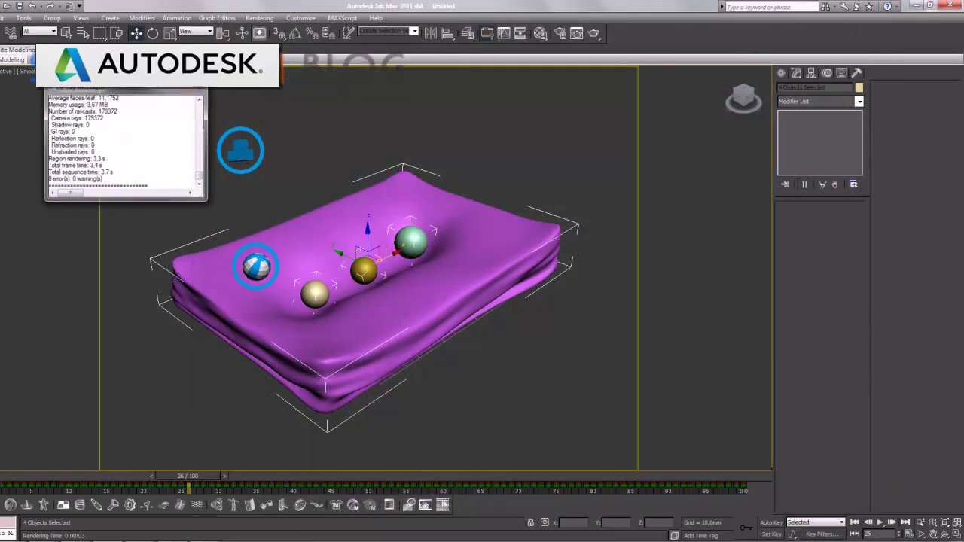
# Rewind to frame 0 and set Sphere001's reactor mass to 4,0
pyautogui.click(492, 402)
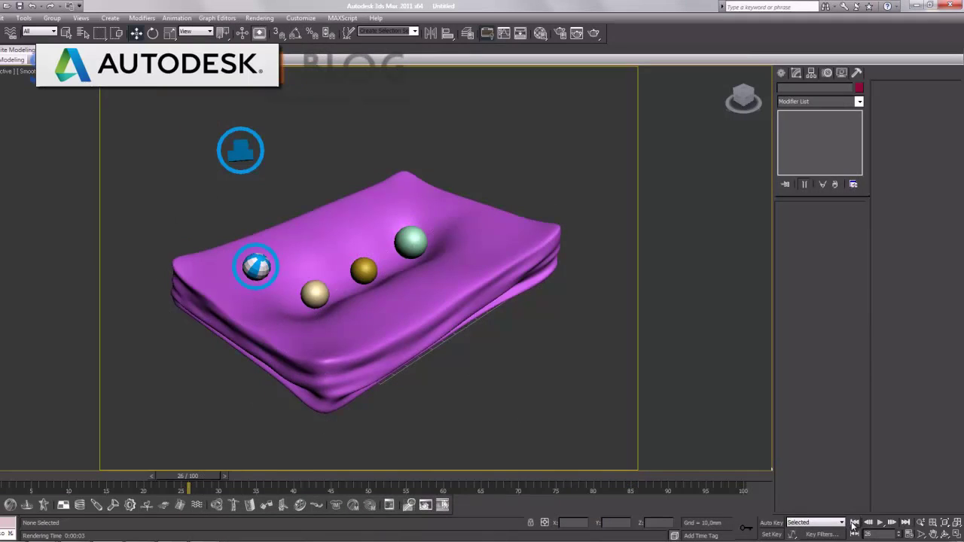
pyautogui.click(855, 523)
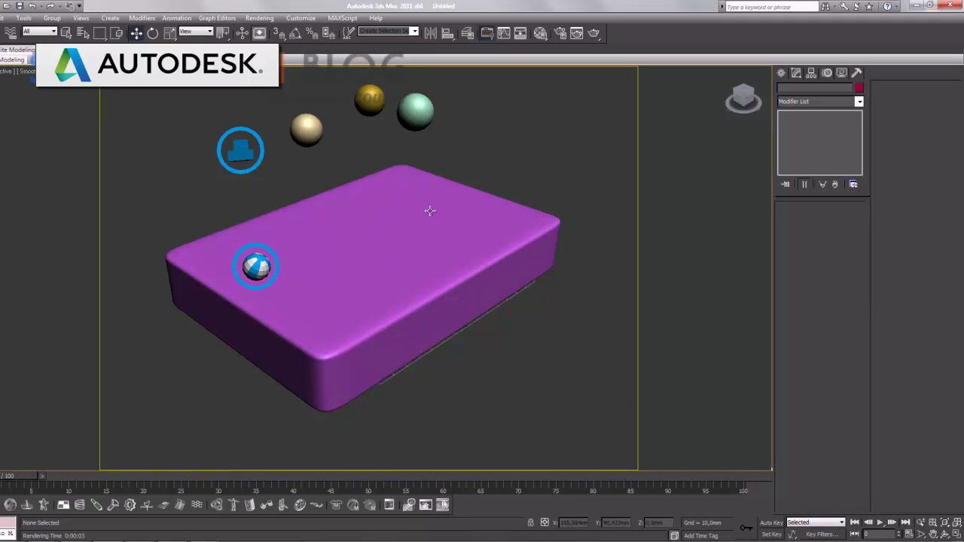
pyautogui.click(242, 171)
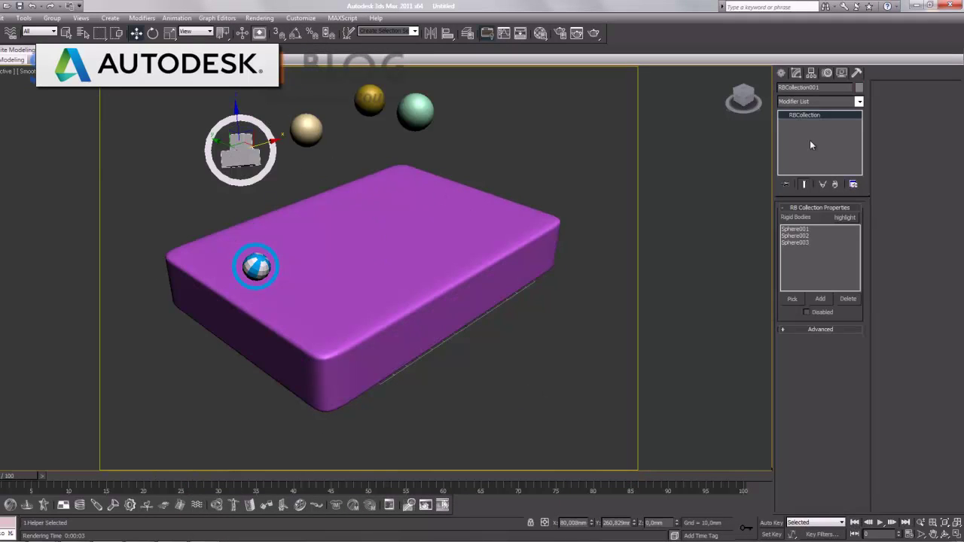
pyautogui.click(857, 73)
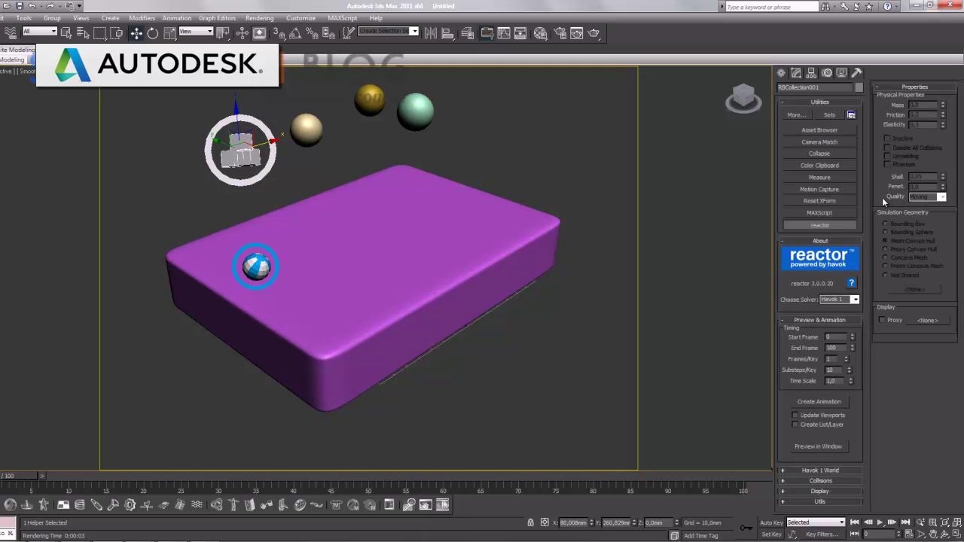
pyautogui.click(307, 134)
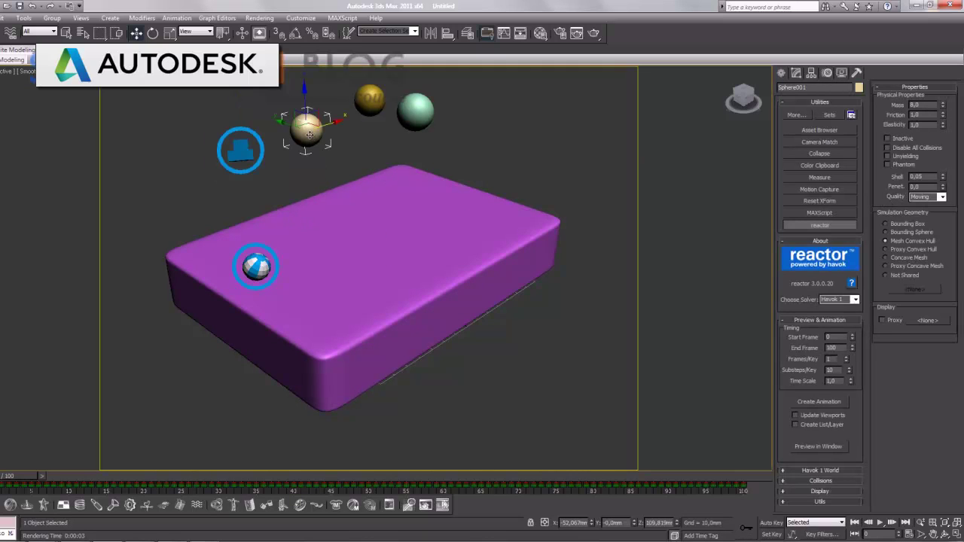
pyautogui.click(922, 103)
# Preview the spheres dropping into and denting the cushion up to time 1.40
pyautogui.click(817, 448)
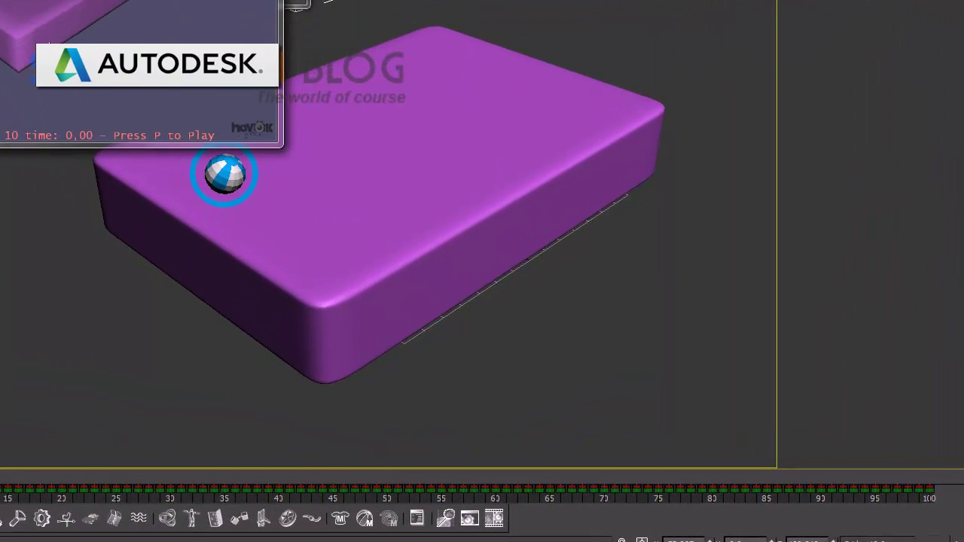
pyautogui.press('p')
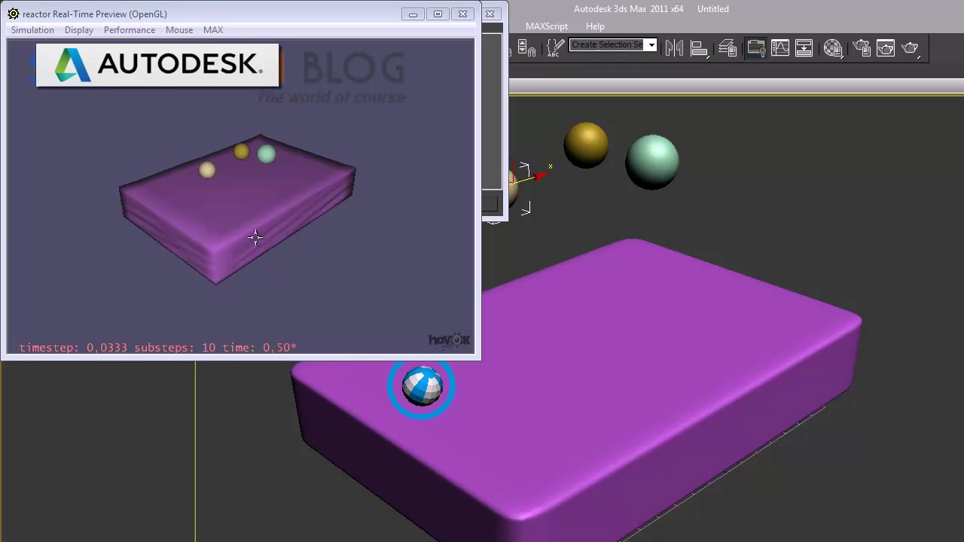
pyautogui.click(256, 238)
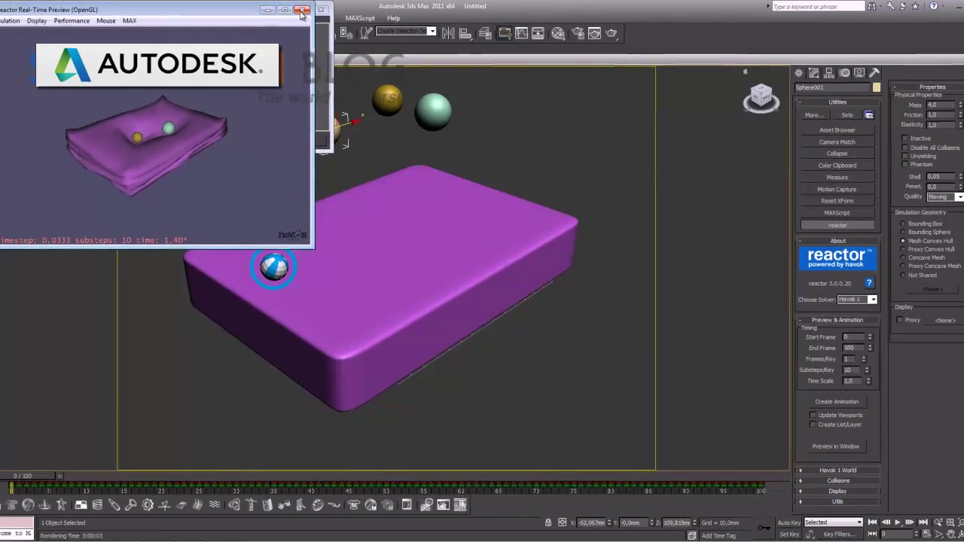
# Close both reactor windows and re-enter the spheres' mass as 5
pyautogui.click(301, 11)
pyautogui.click(323, 9)
pyautogui.write('8')
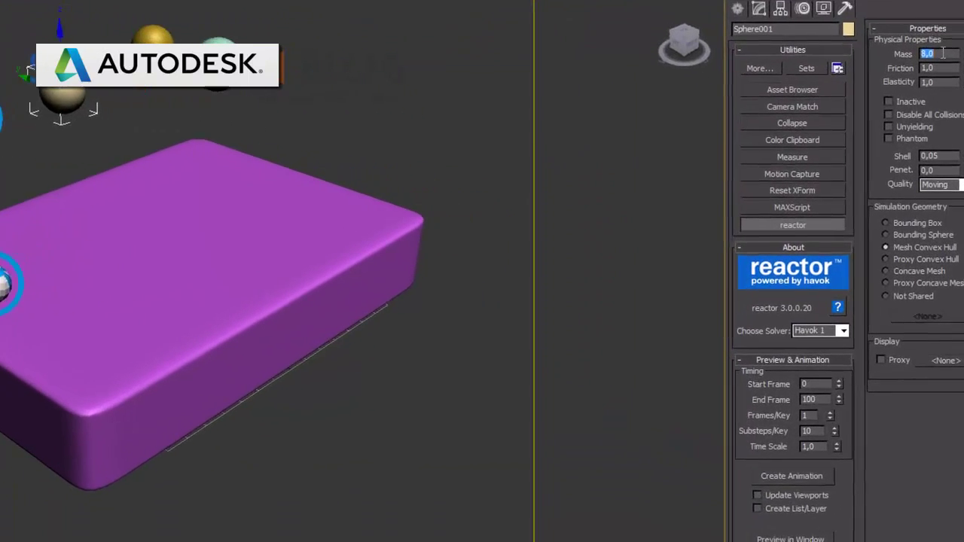
pyautogui.moveTo(269, 109); pyautogui.dragTo(45, 49)
pyautogui.click(940, 51)
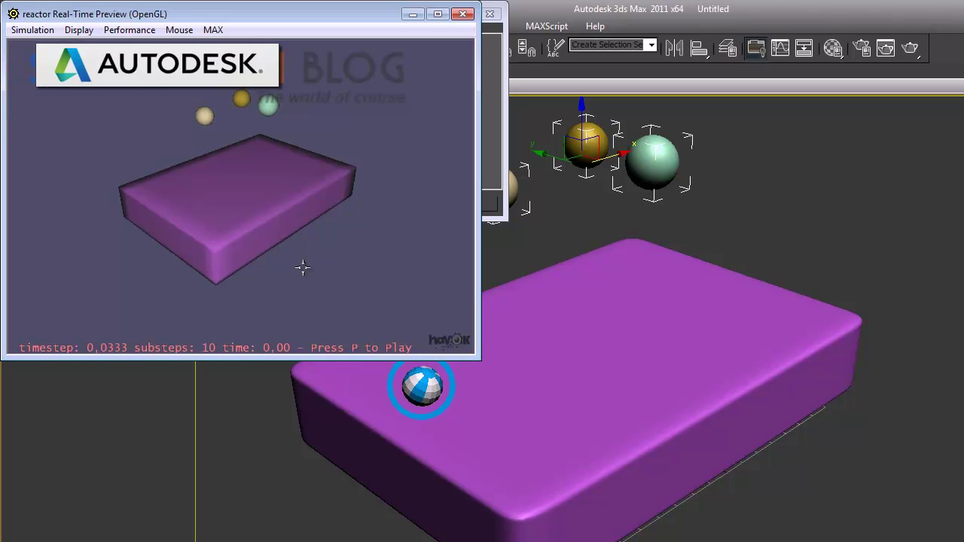
# Run the mass-5 reactor preview of the spheres denting the cushion to time 2.30, then close it
pyautogui.press('p')
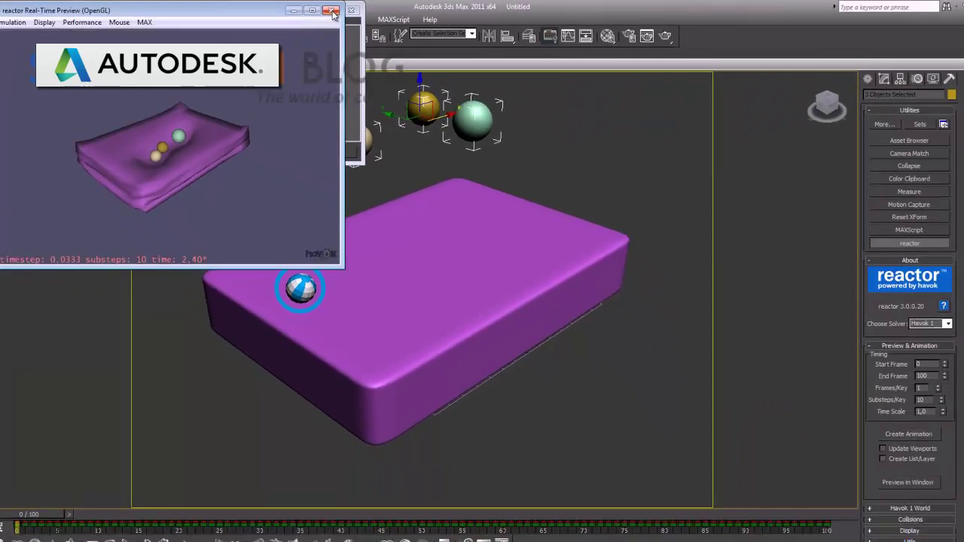
pyautogui.click(332, 12)
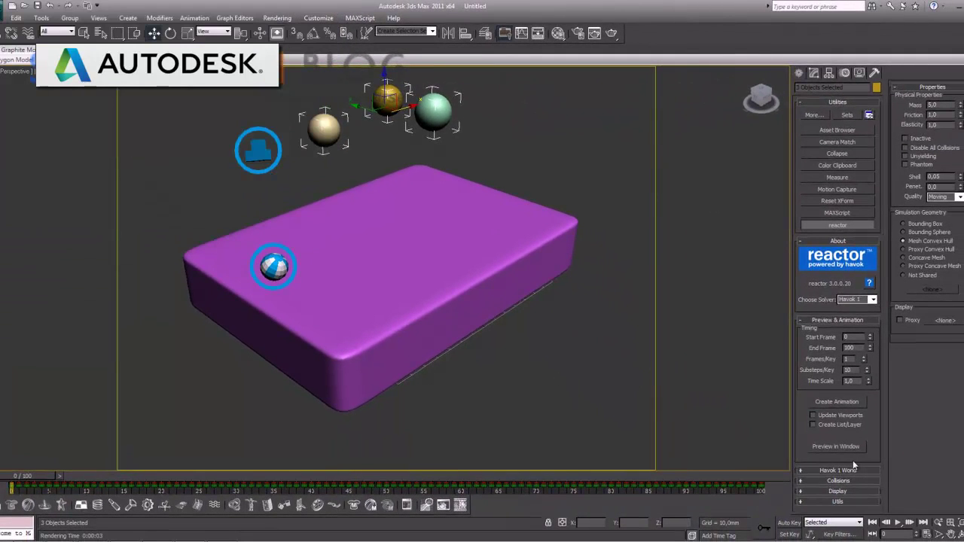
# Bake the reactor simulation into keyframes and play the animation, pausing at frame 88
pyautogui.click(836, 401)
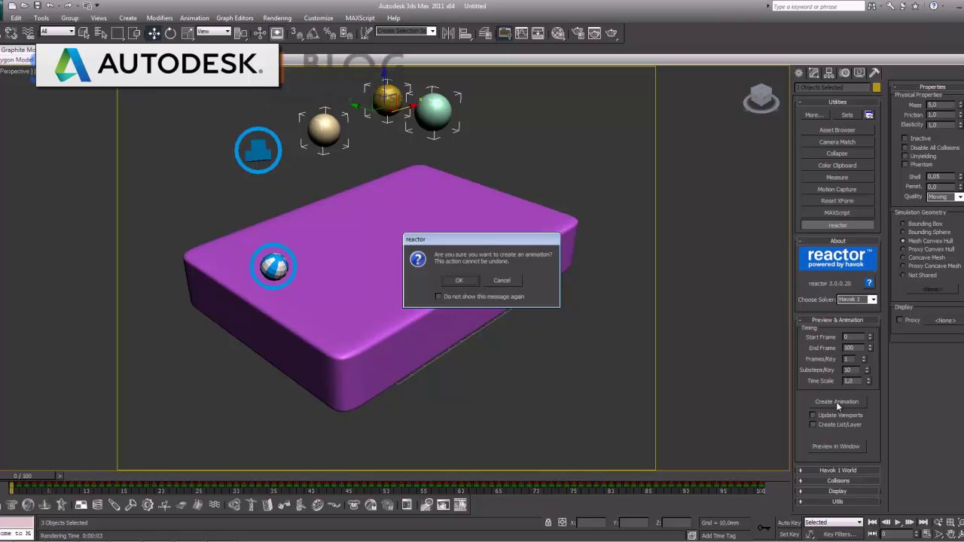
pyautogui.click(460, 281)
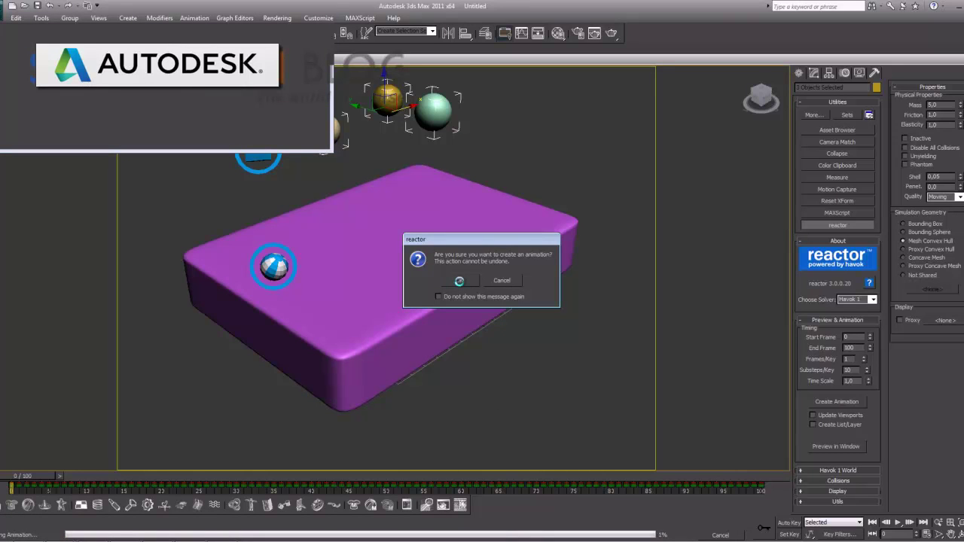
pyautogui.click(305, 141)
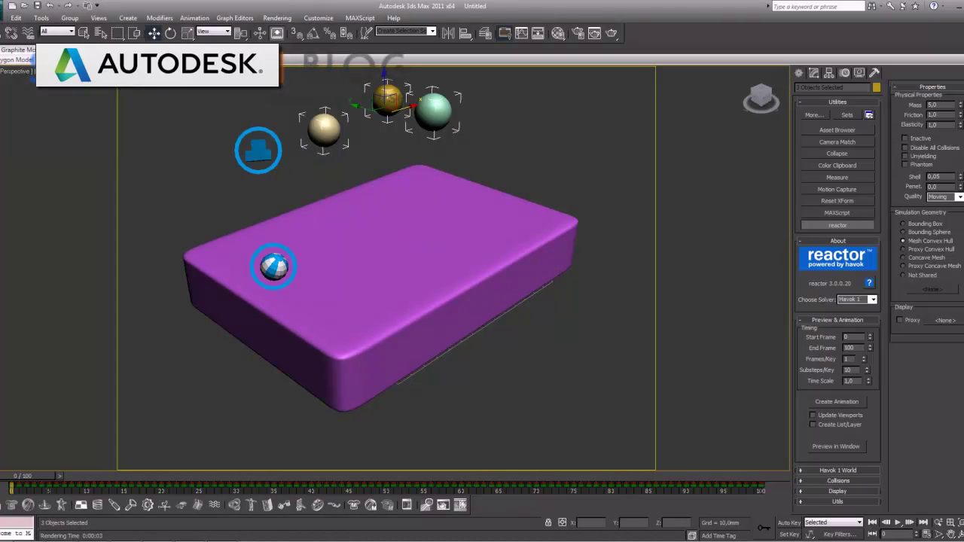
pyautogui.click(899, 523)
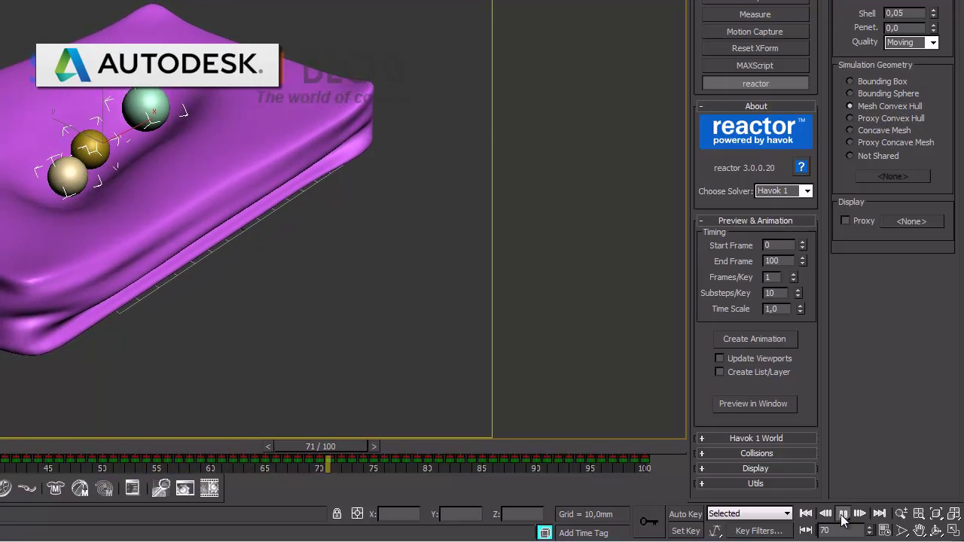
pyautogui.click(843, 513)
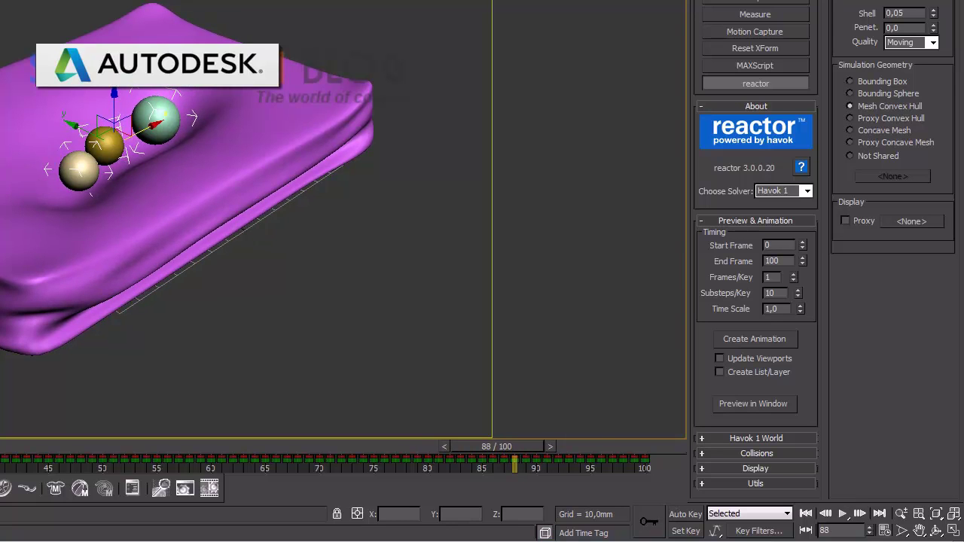